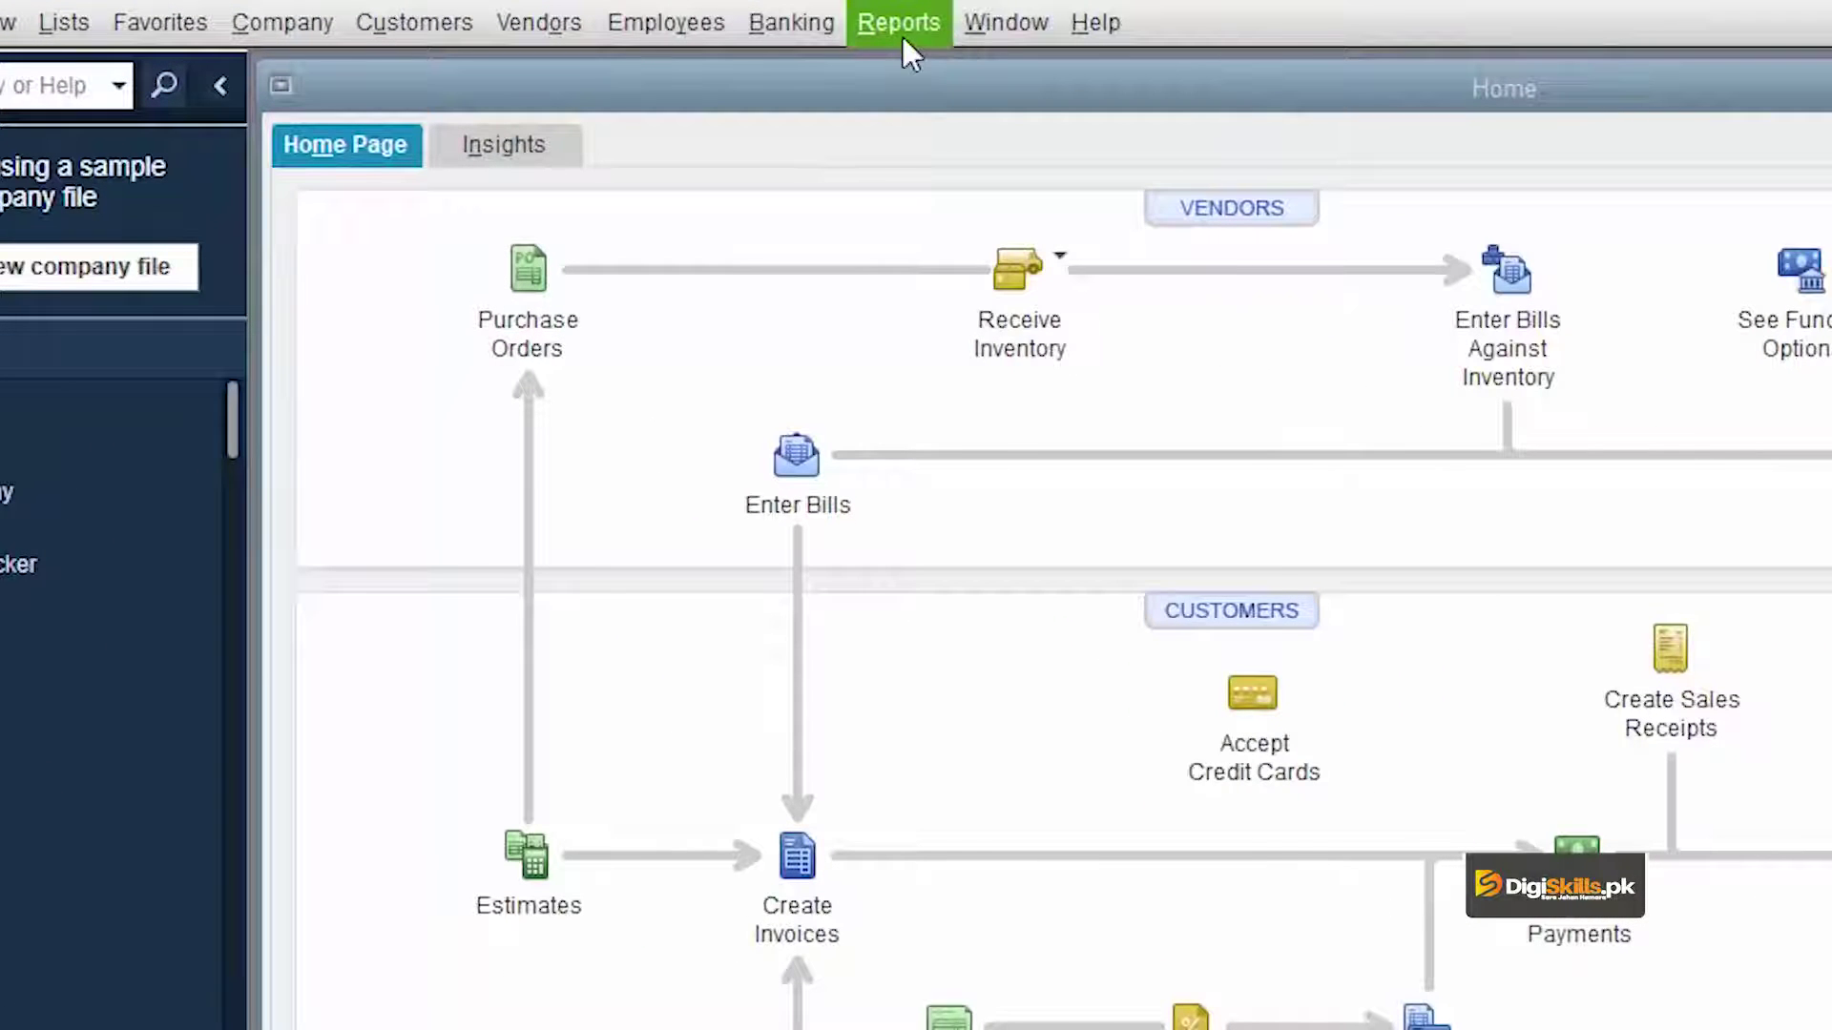
Step: Open the Item Listing report from the list reports and look through all of its items
left_click(901, 29)
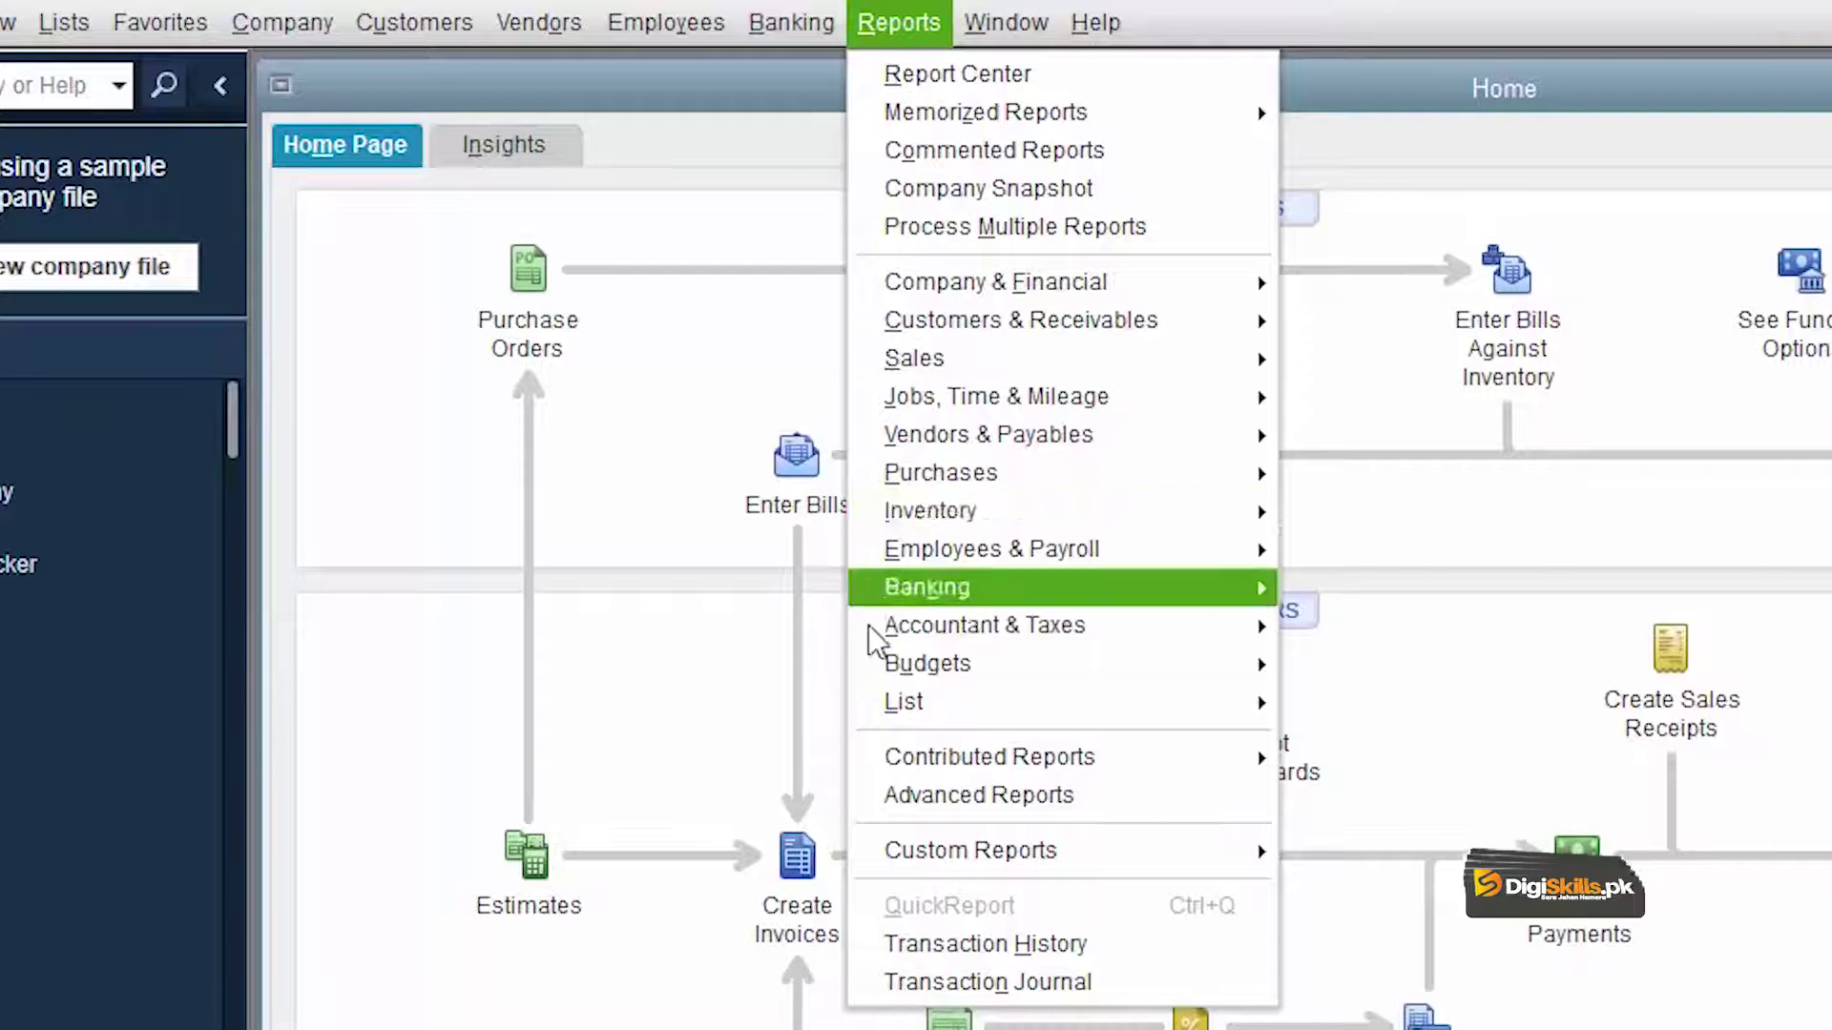
mouse_move(910, 517)
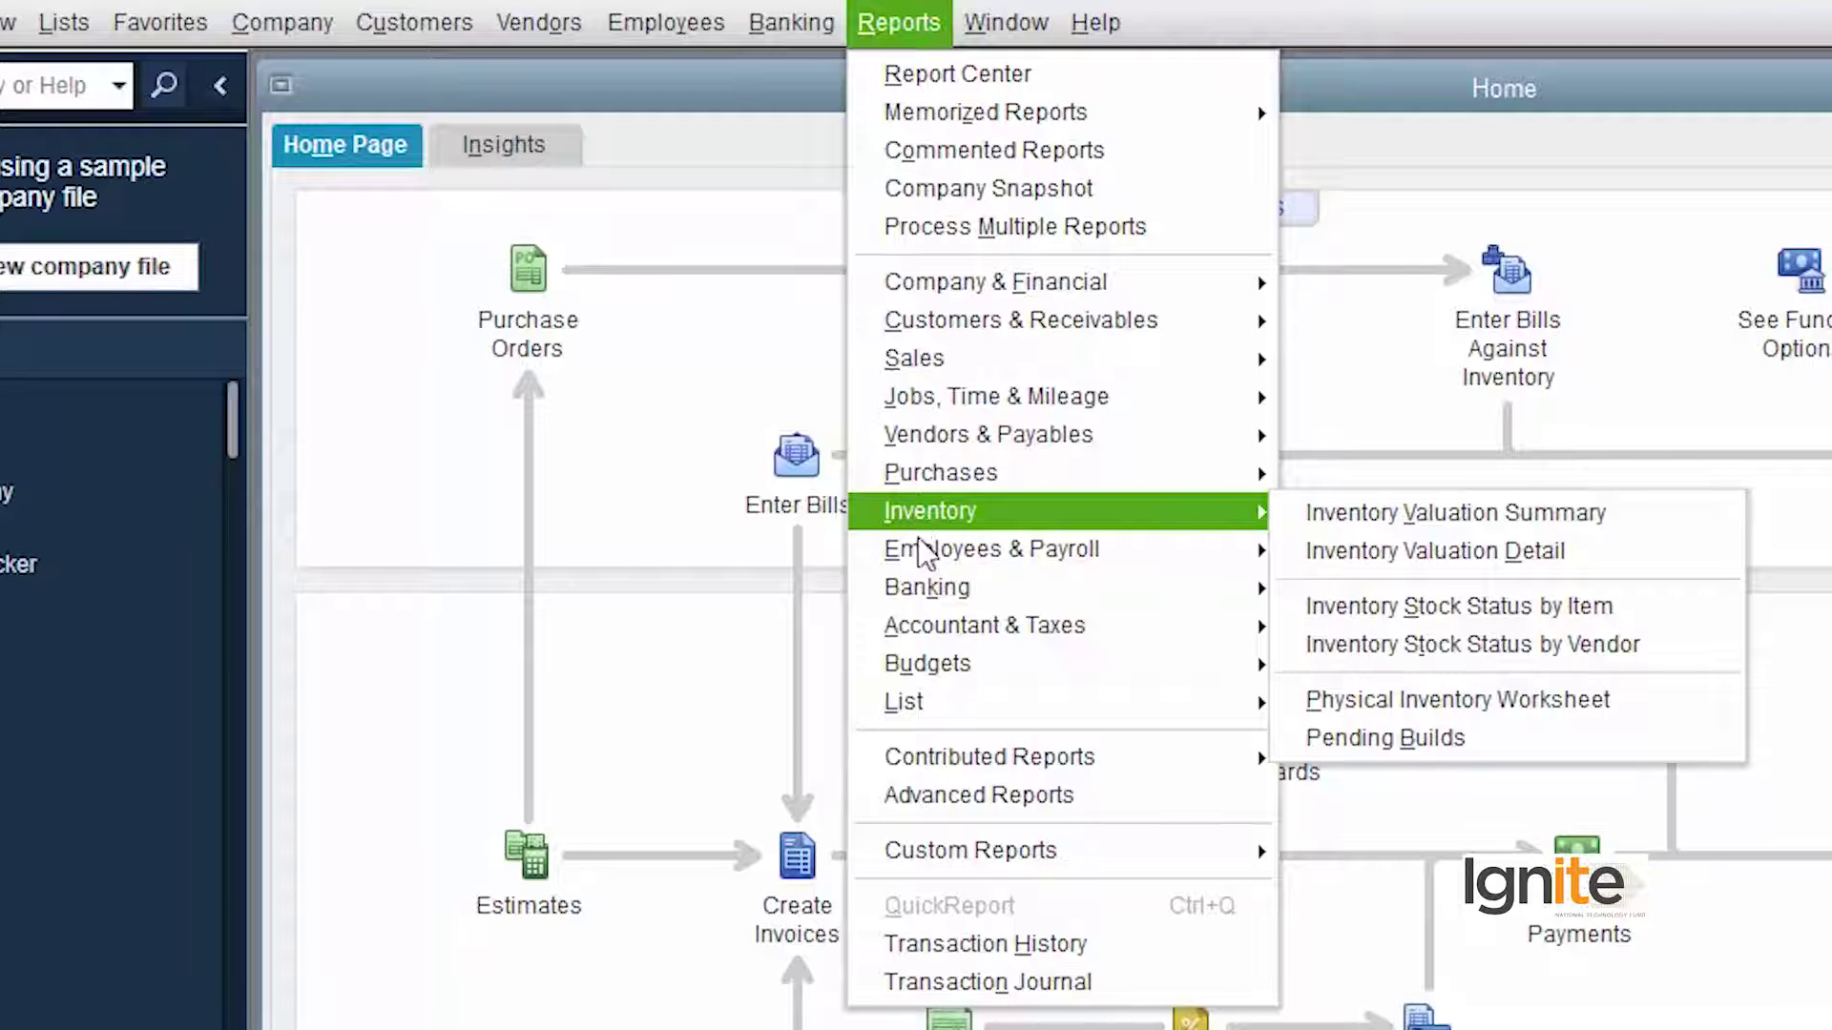
mouse_move(924, 704)
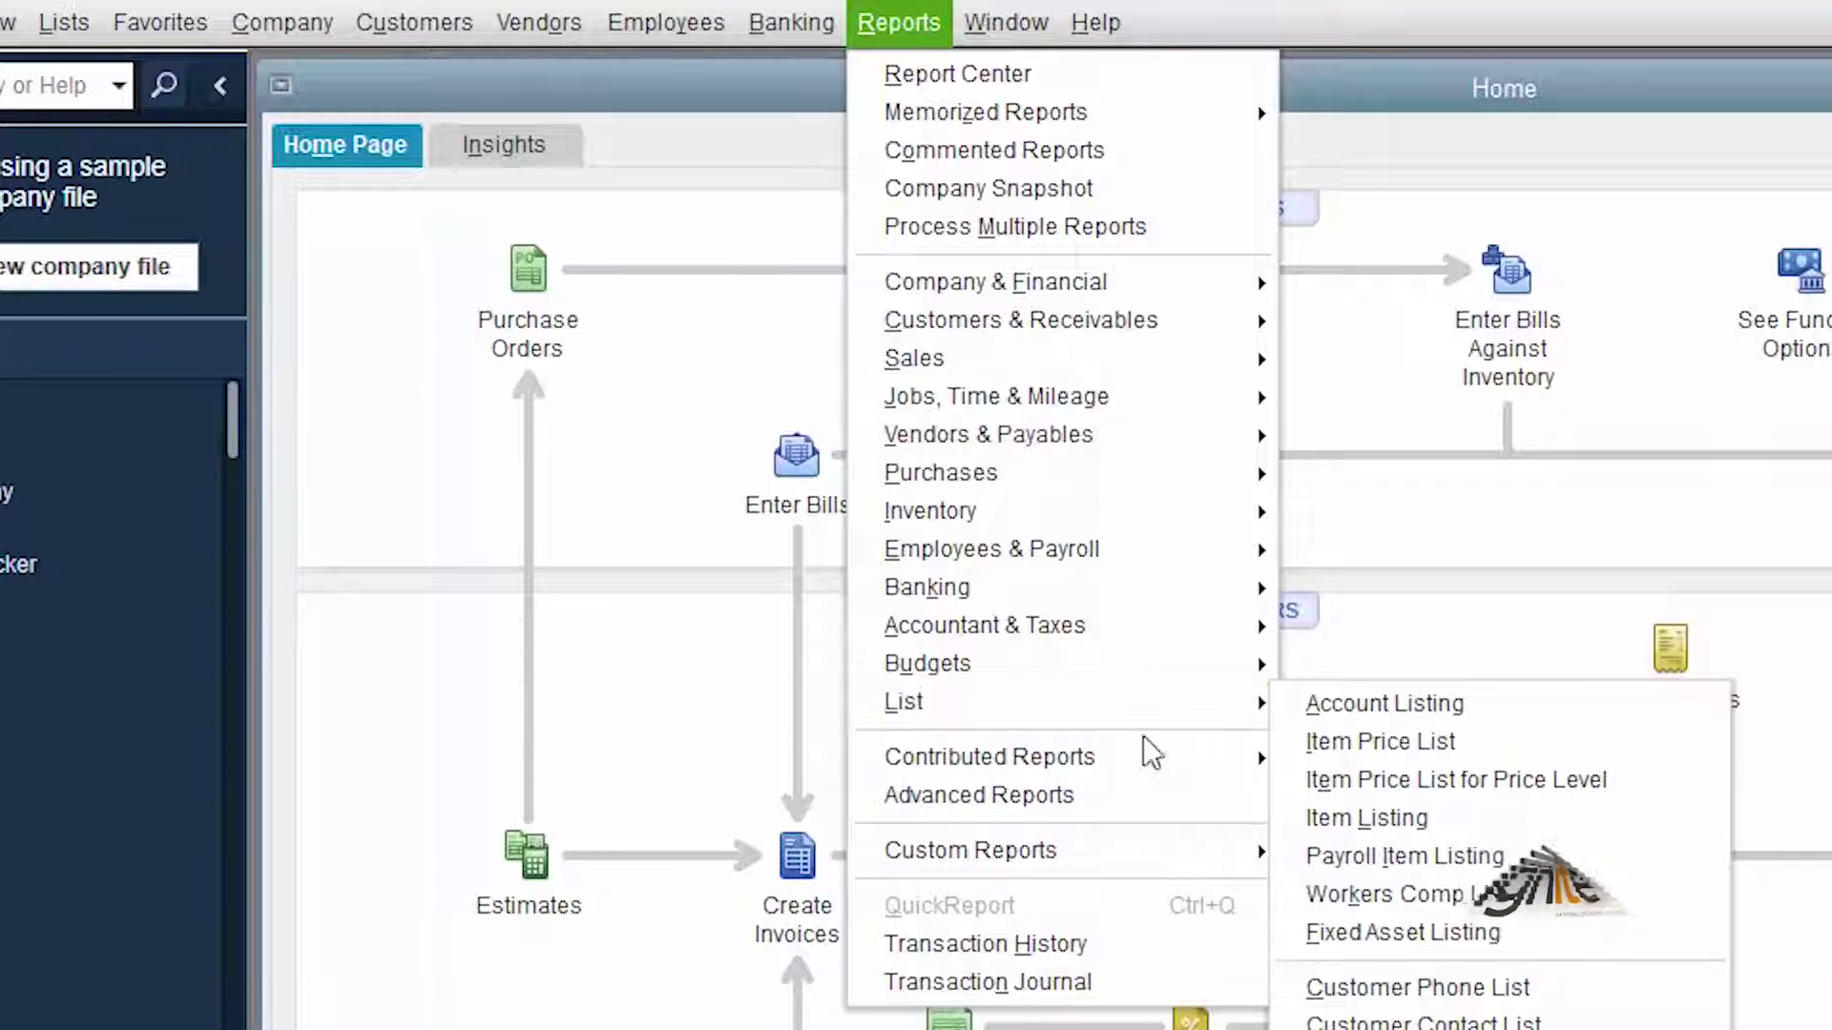
mouse_move(1073, 706)
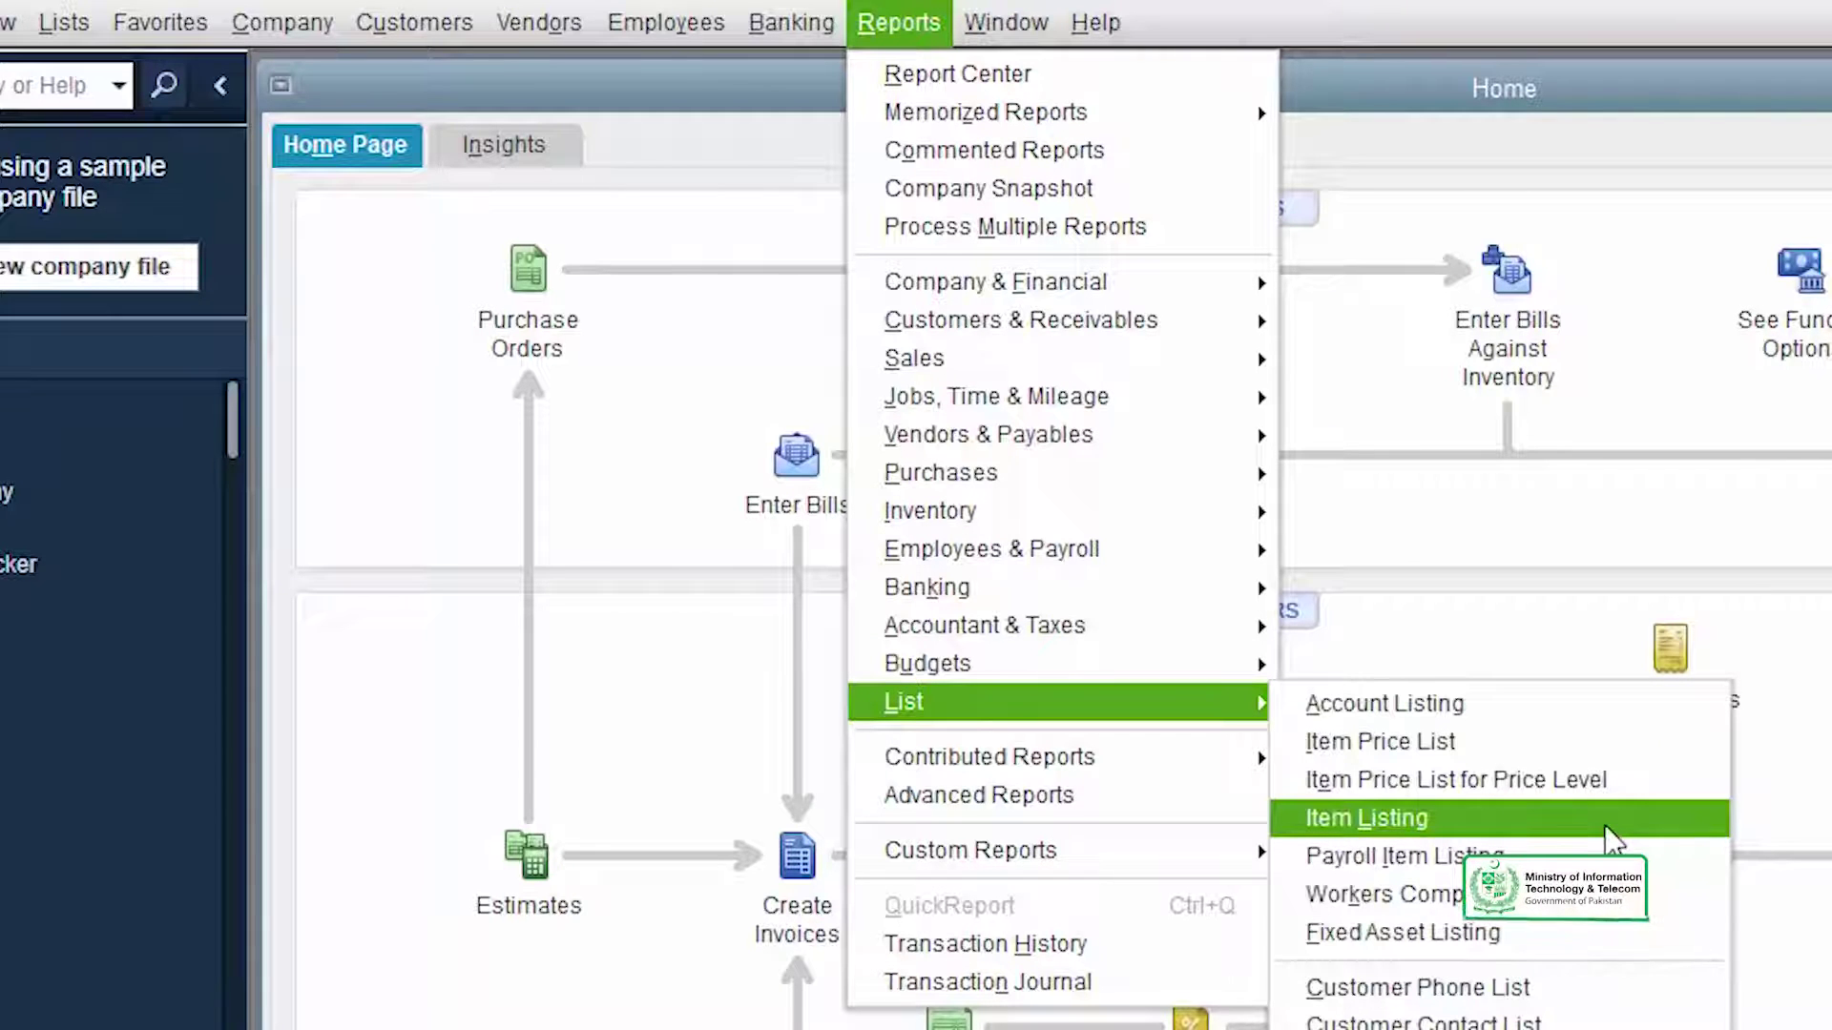
left_click(1607, 826)
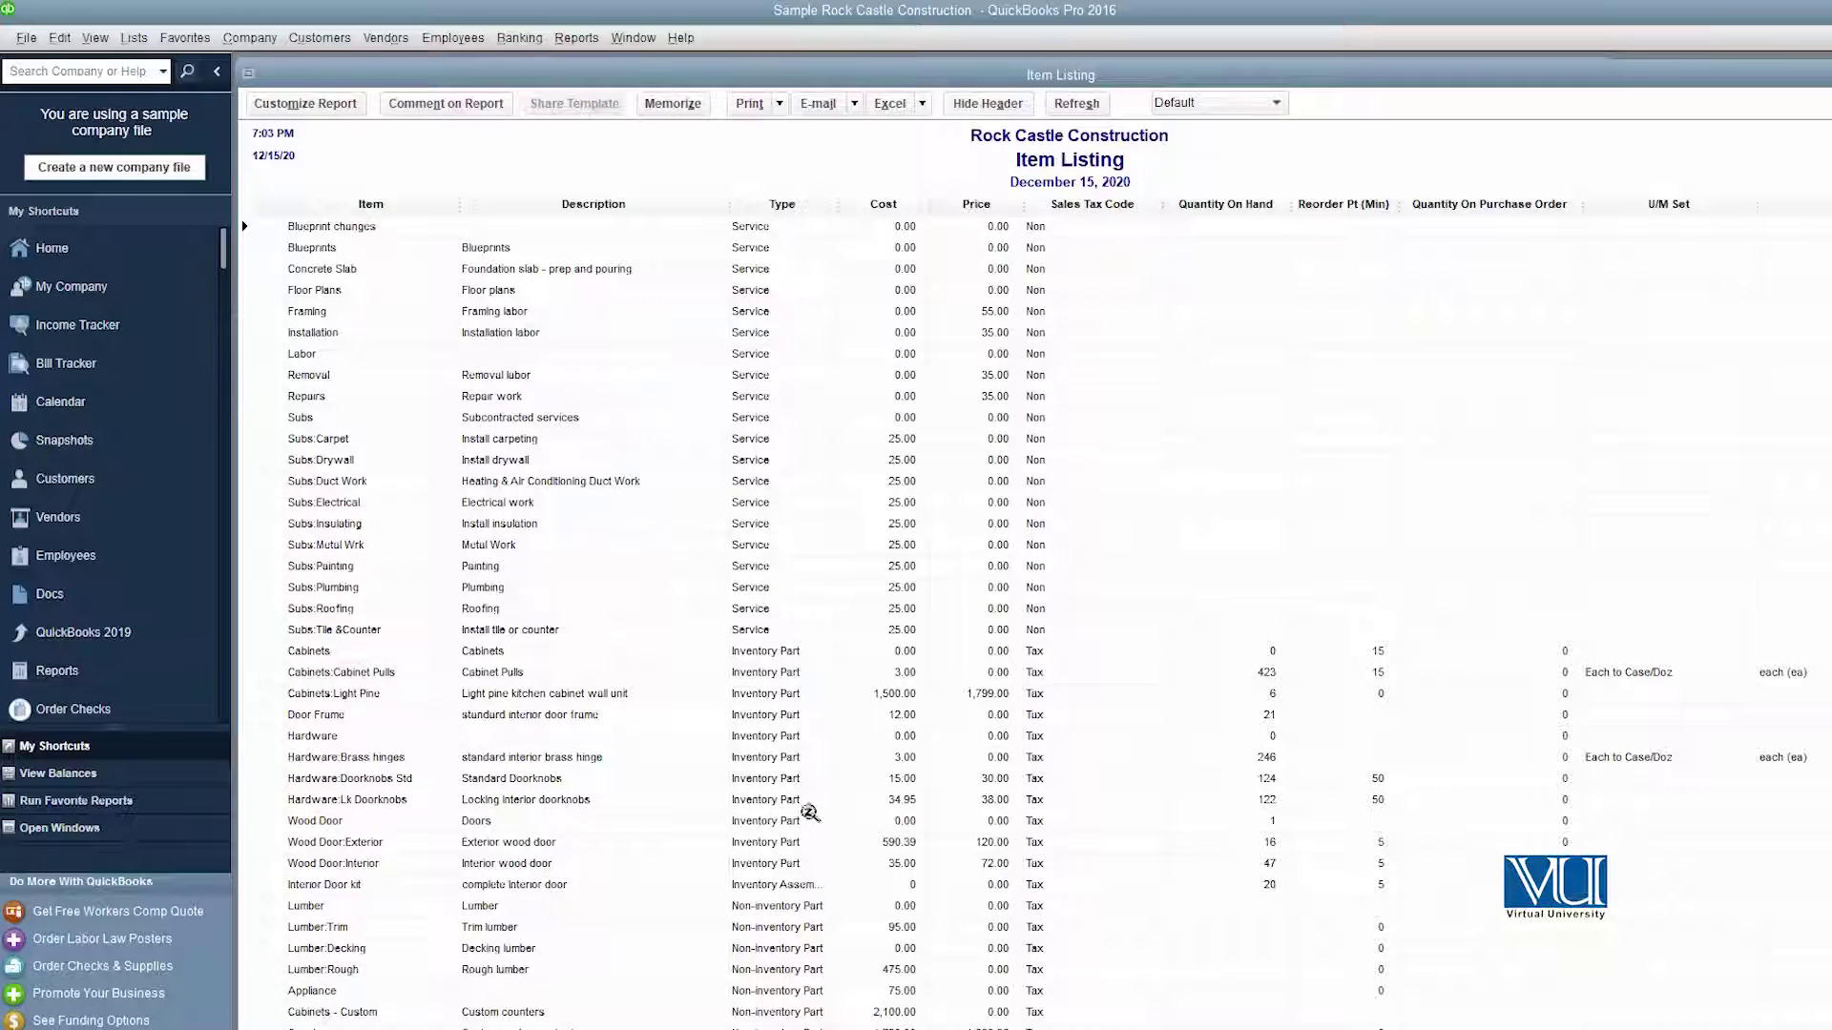
scroll(819, 809, "down", 1)
scroll(818, 809, "down", 10)
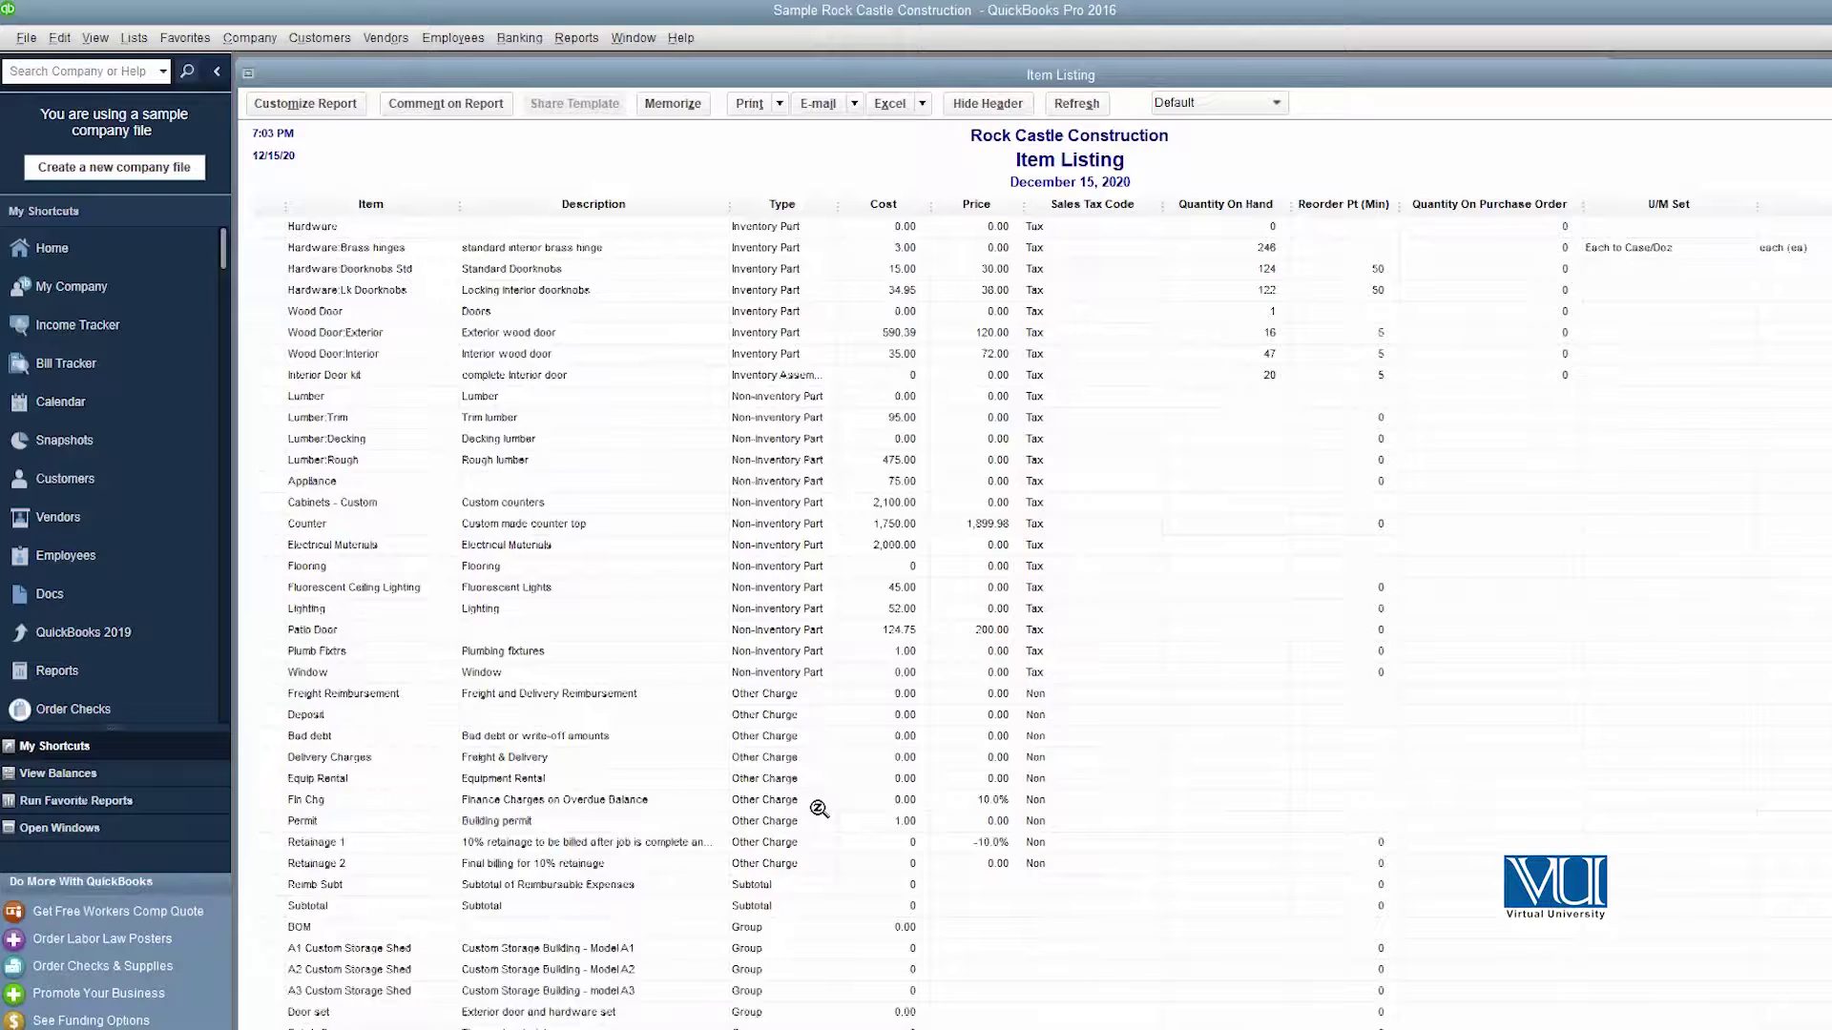
scroll(818, 809, "down", 2)
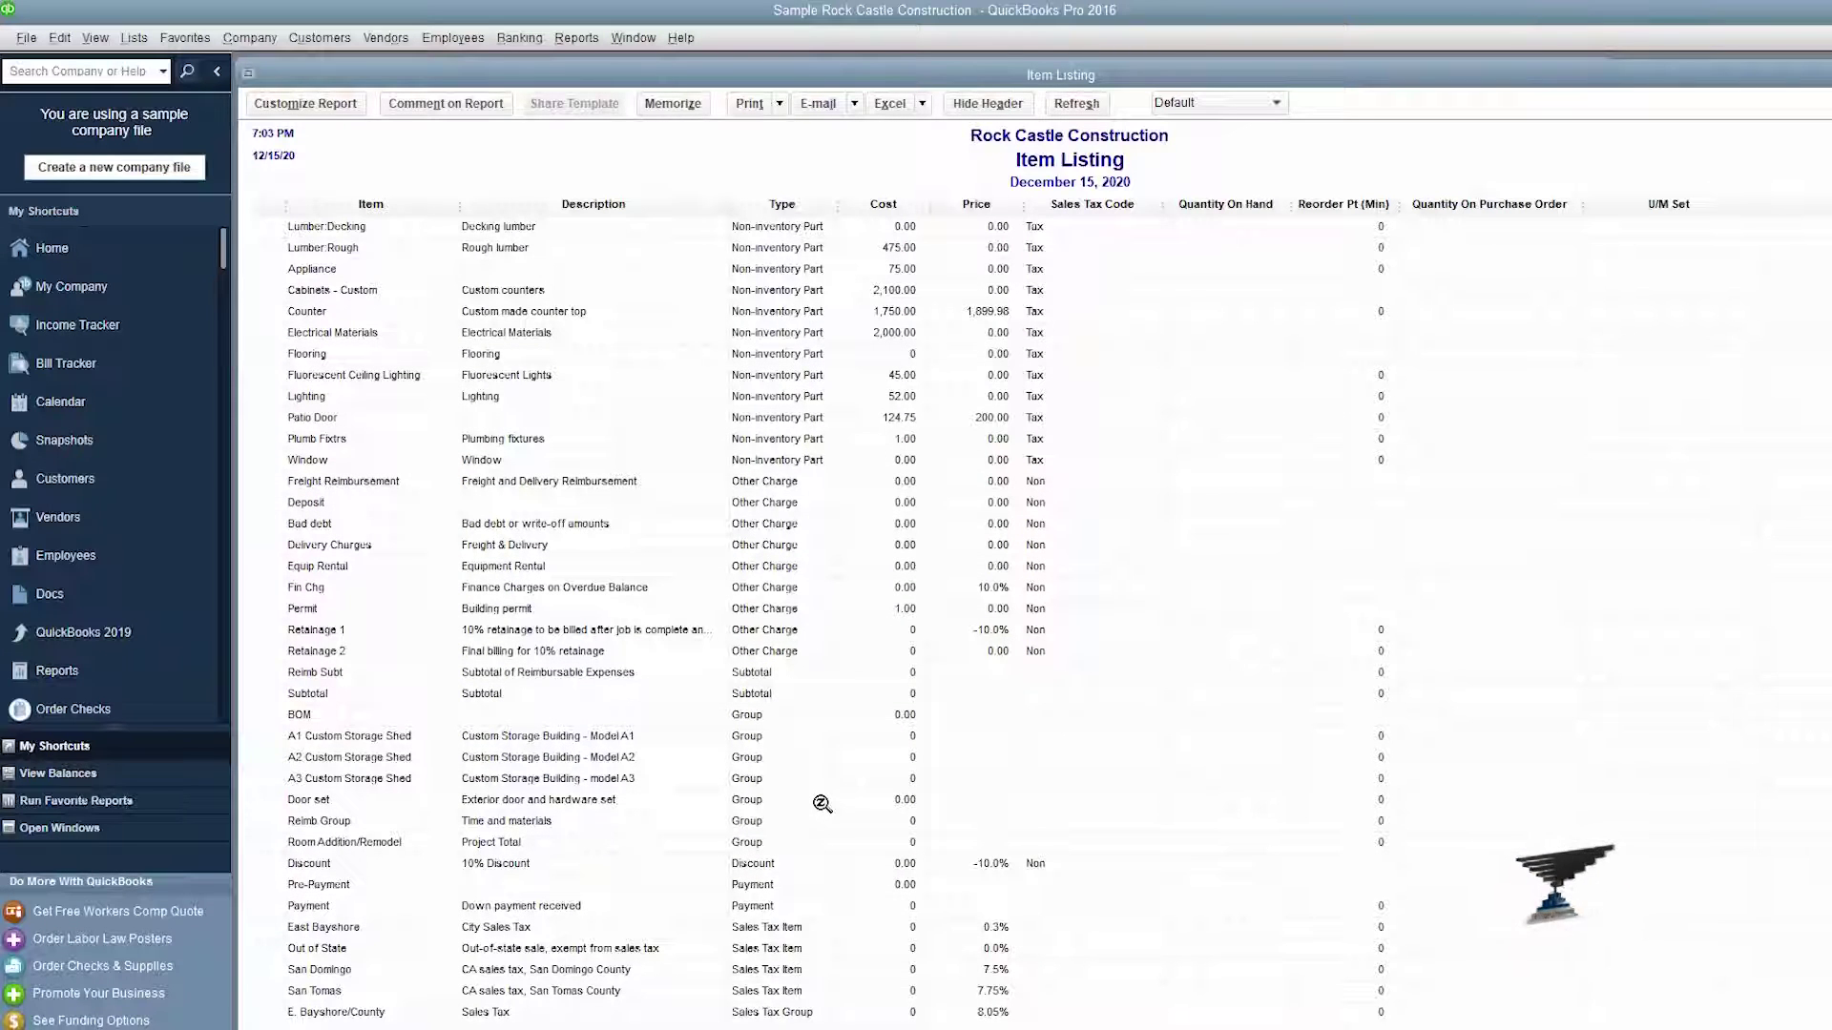
scroll(822, 804, "up", 12)
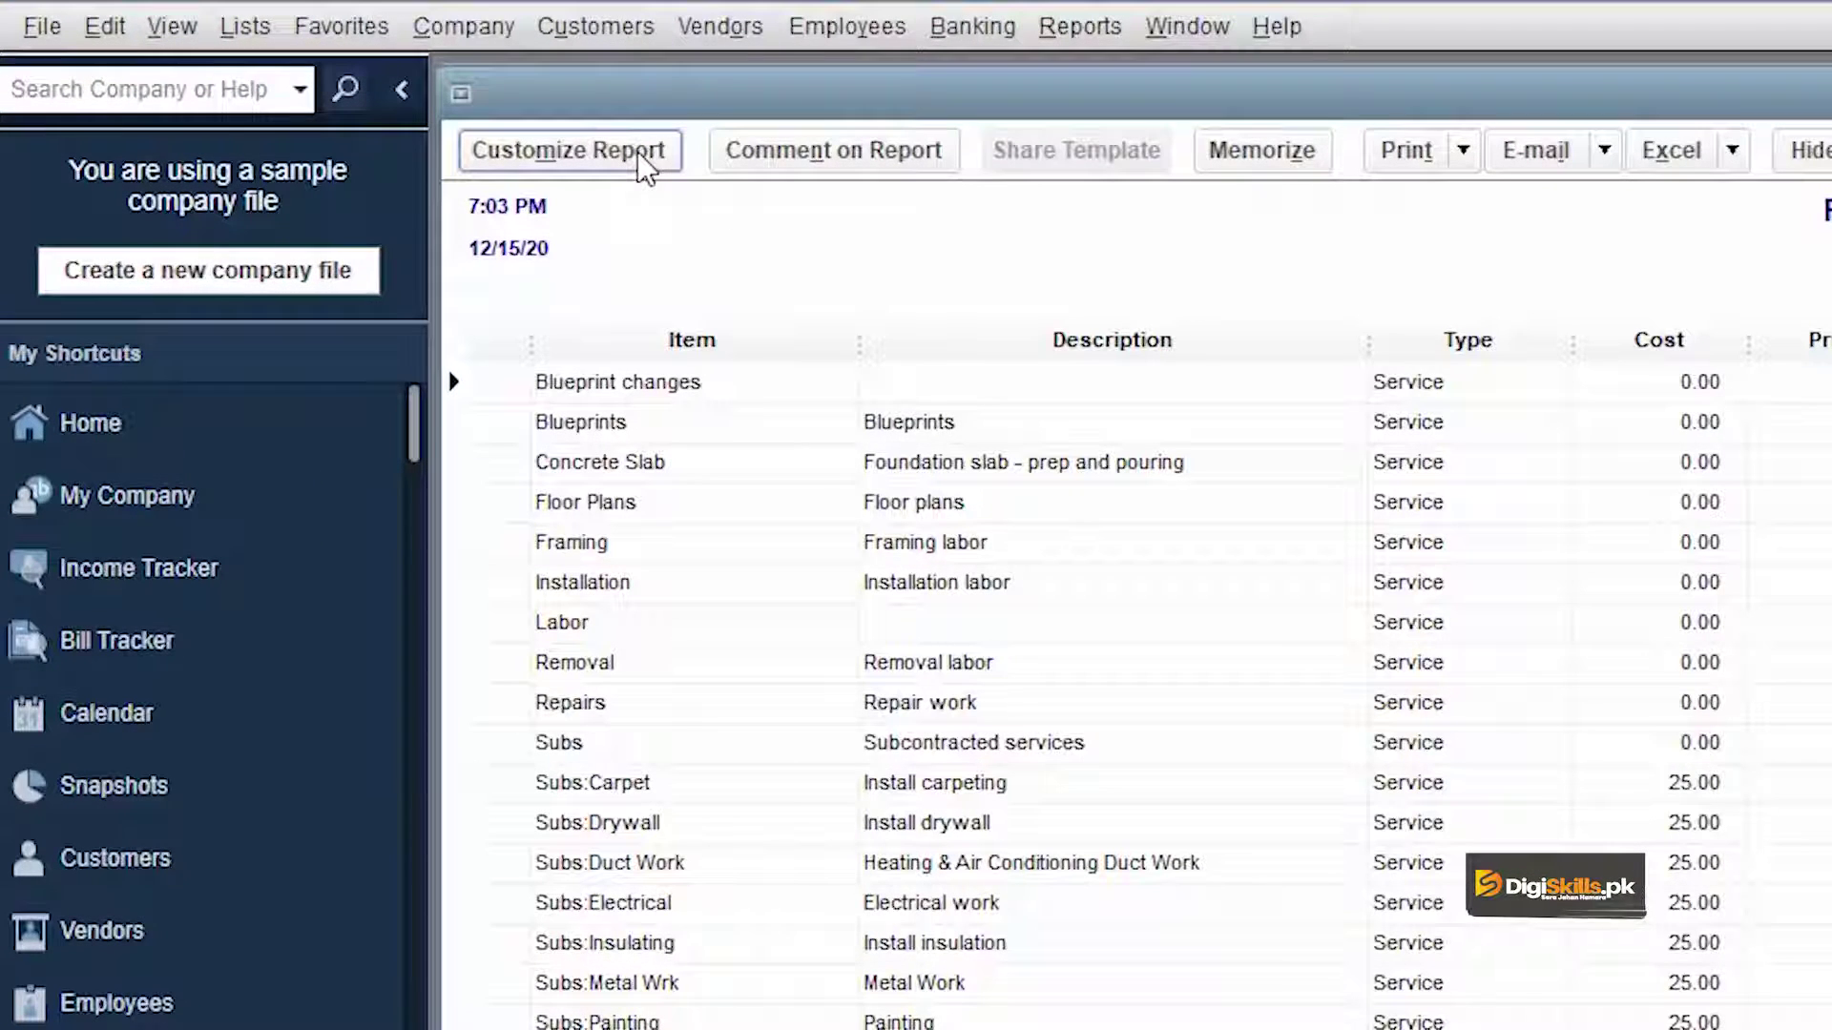
Step: Customize the Item Listing report and remove its Sales Tax Code and Quantity On Purchase Order columns
left_click(637, 152)
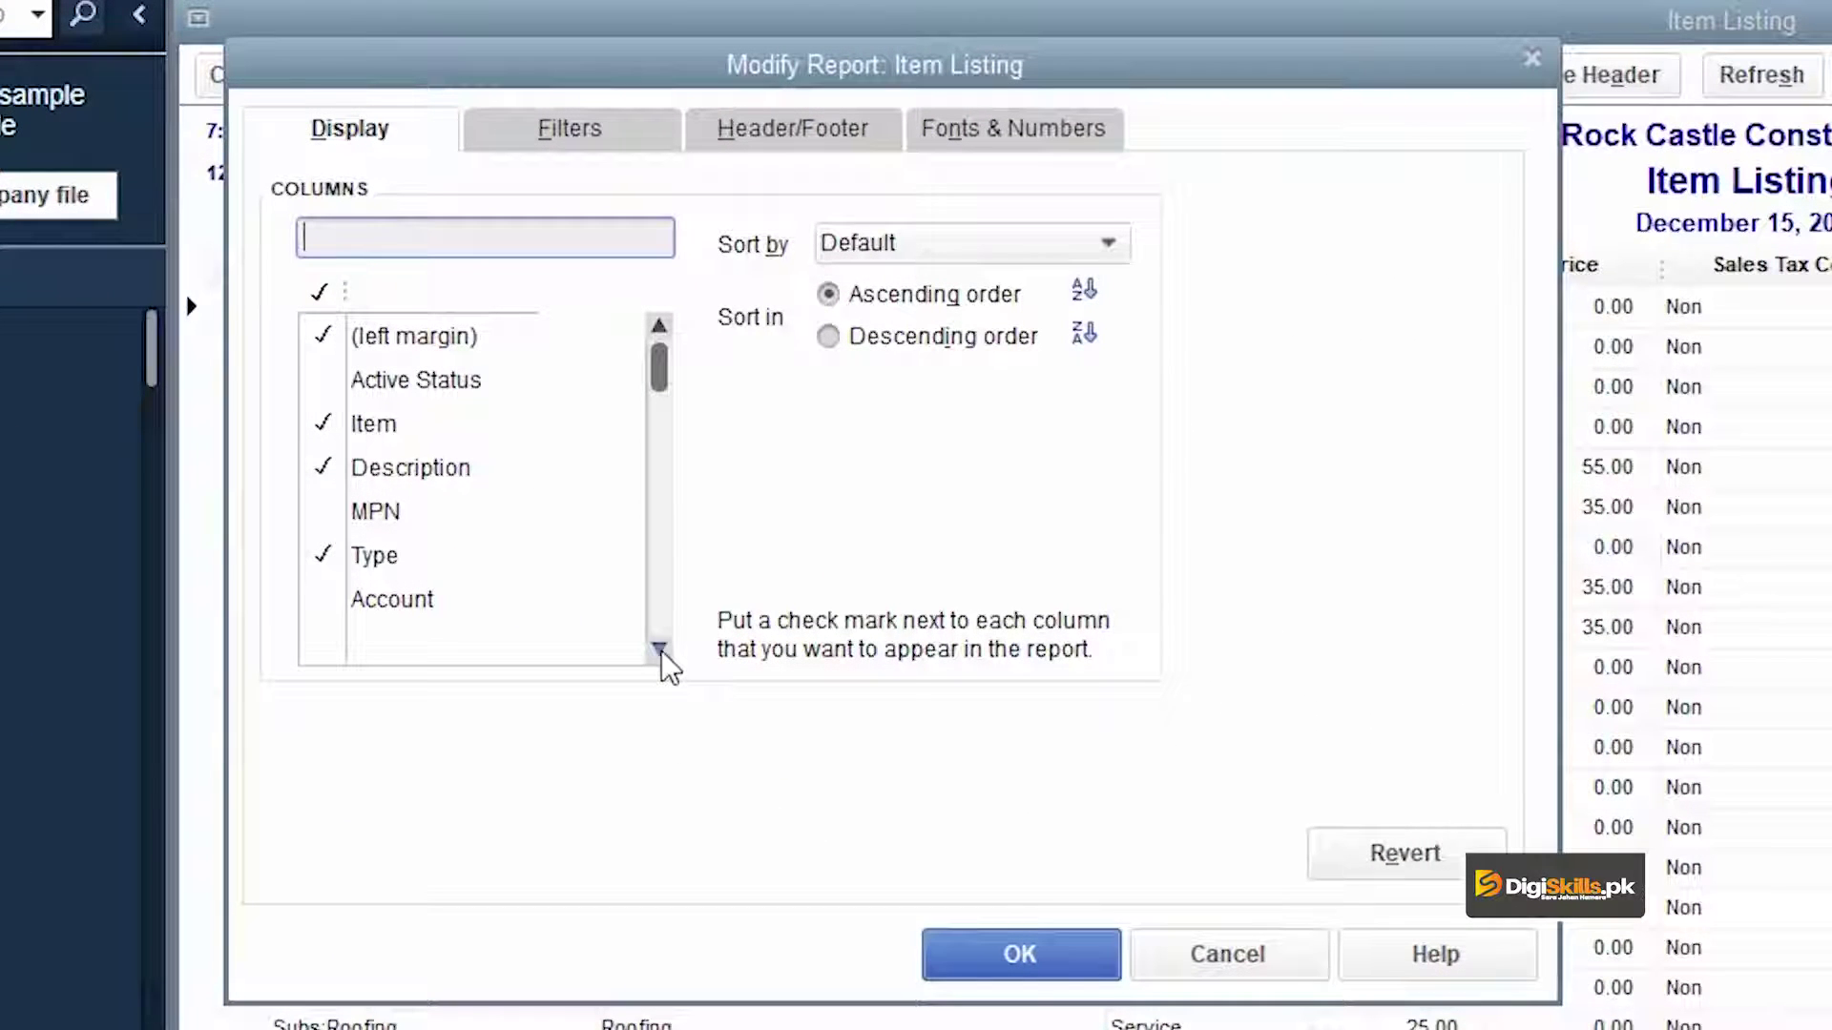
left_click(658, 649)
left_click(658, 649)
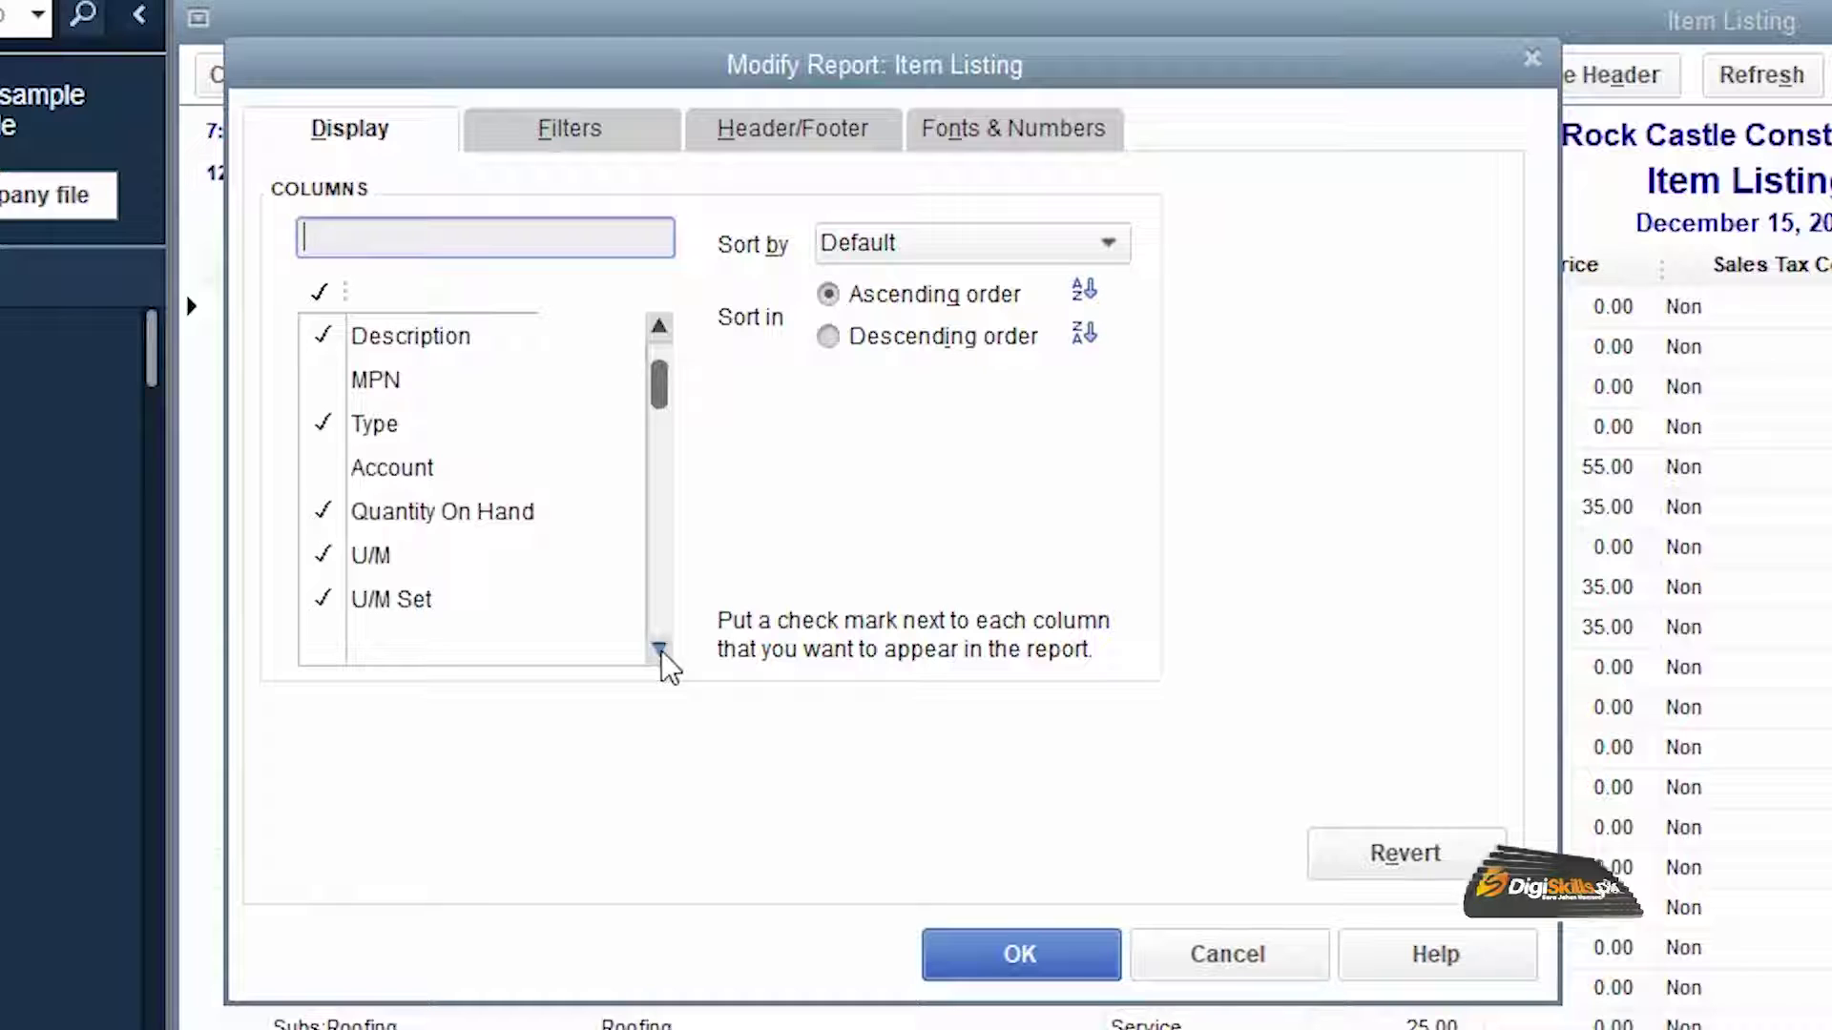
left_click(658, 649)
scroll(352, 576, "down", 3)
left_click(324, 556)
left_click(658, 649)
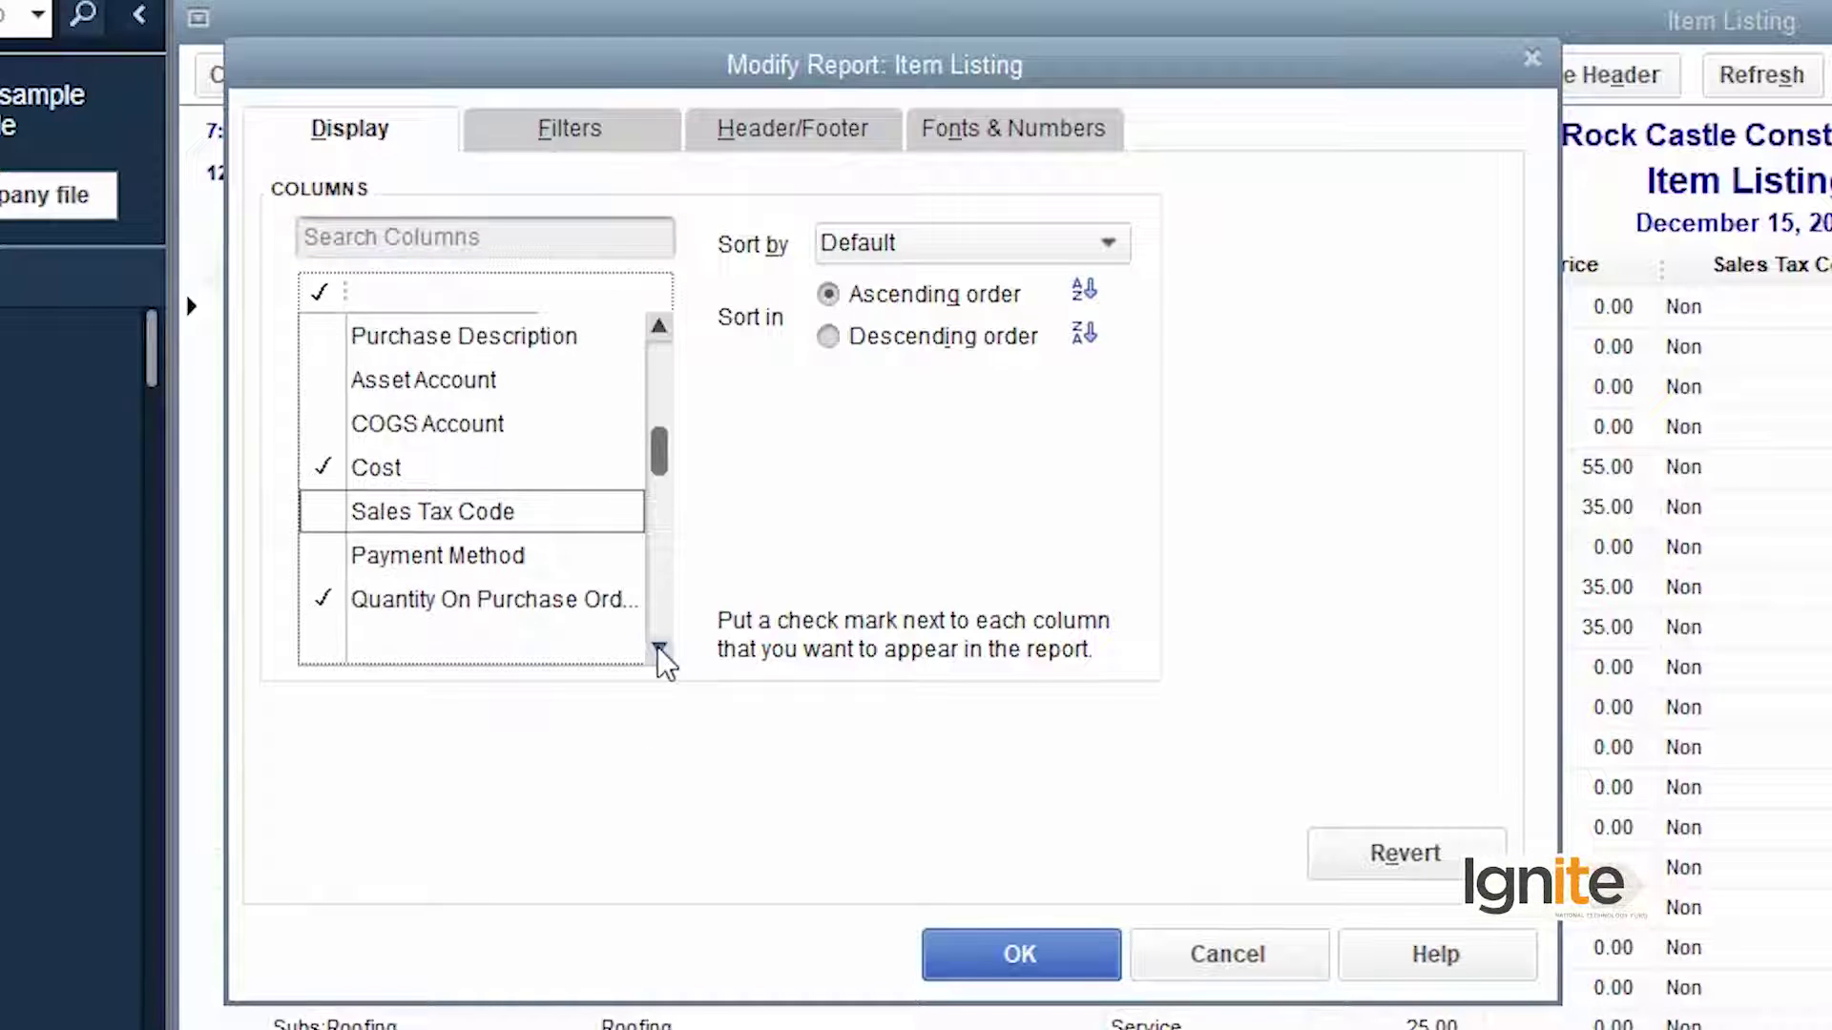
left_click(659, 649)
left_click(325, 556)
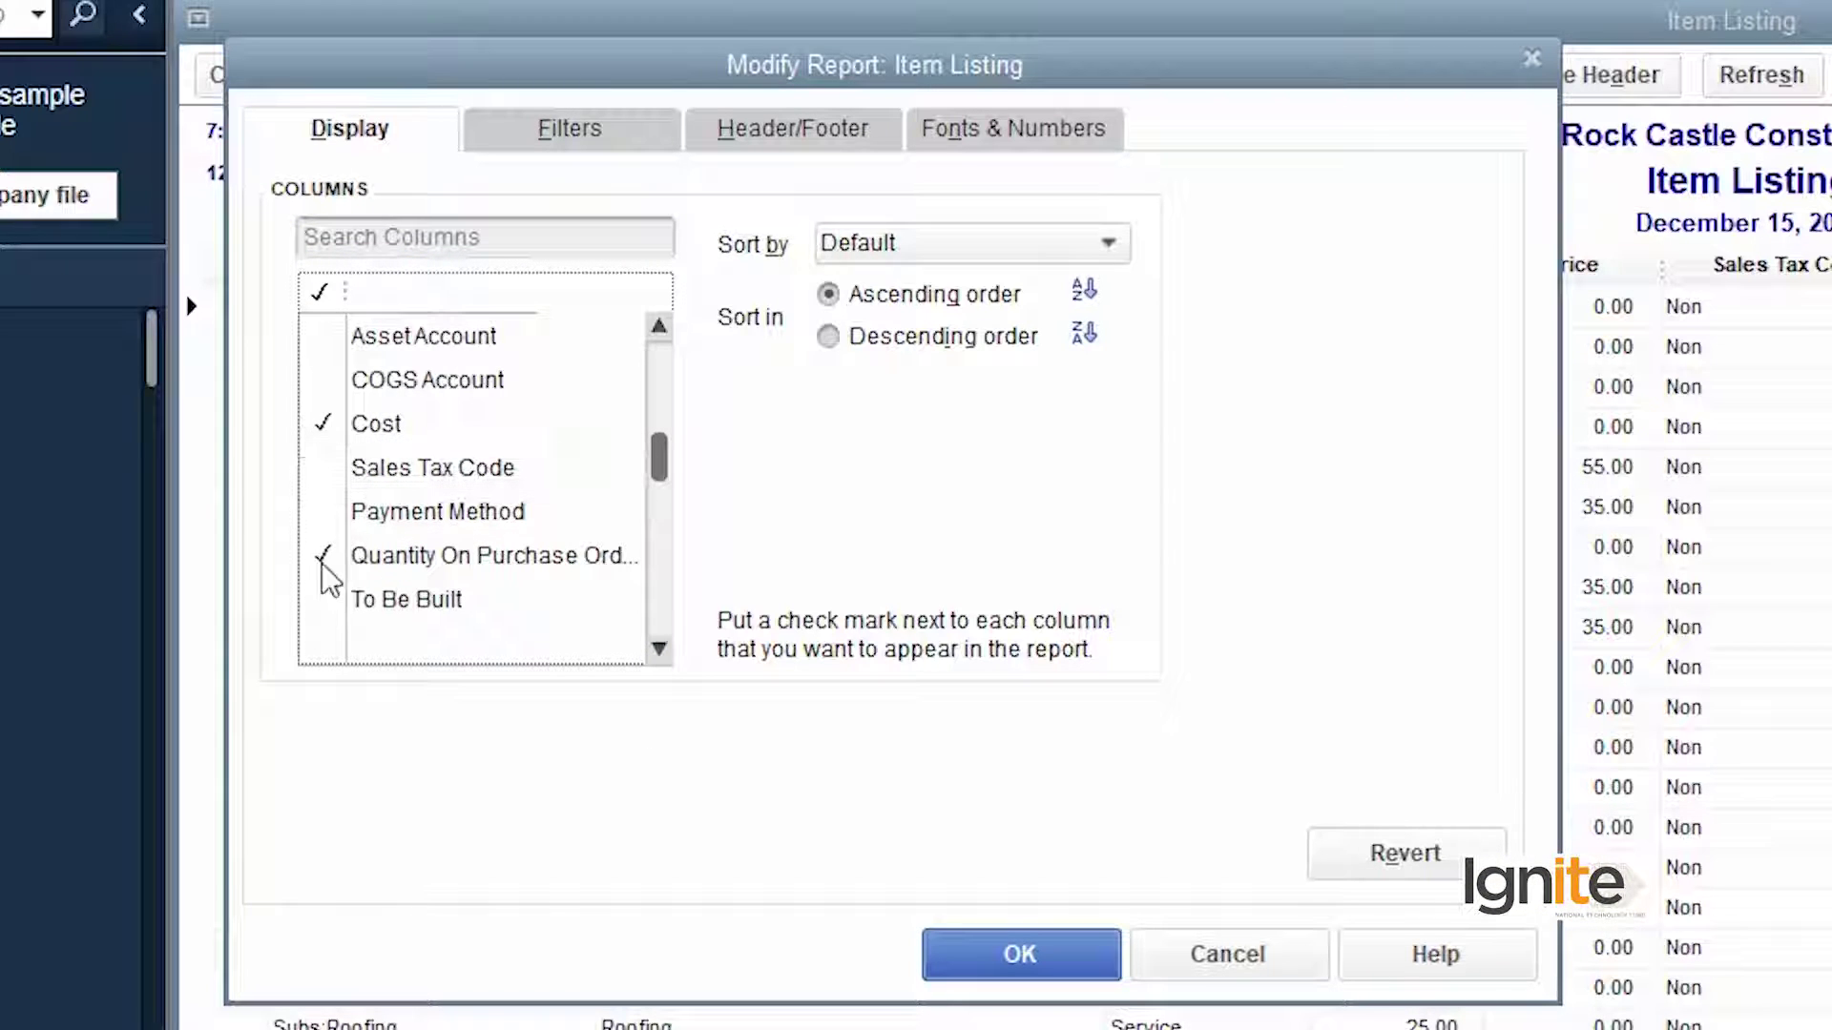
Step: Remove the Reorder Pt (Min) column and apply the column changes to the report
left_click(659, 649)
scroll(382, 562, "down", 1)
left_click(323, 527)
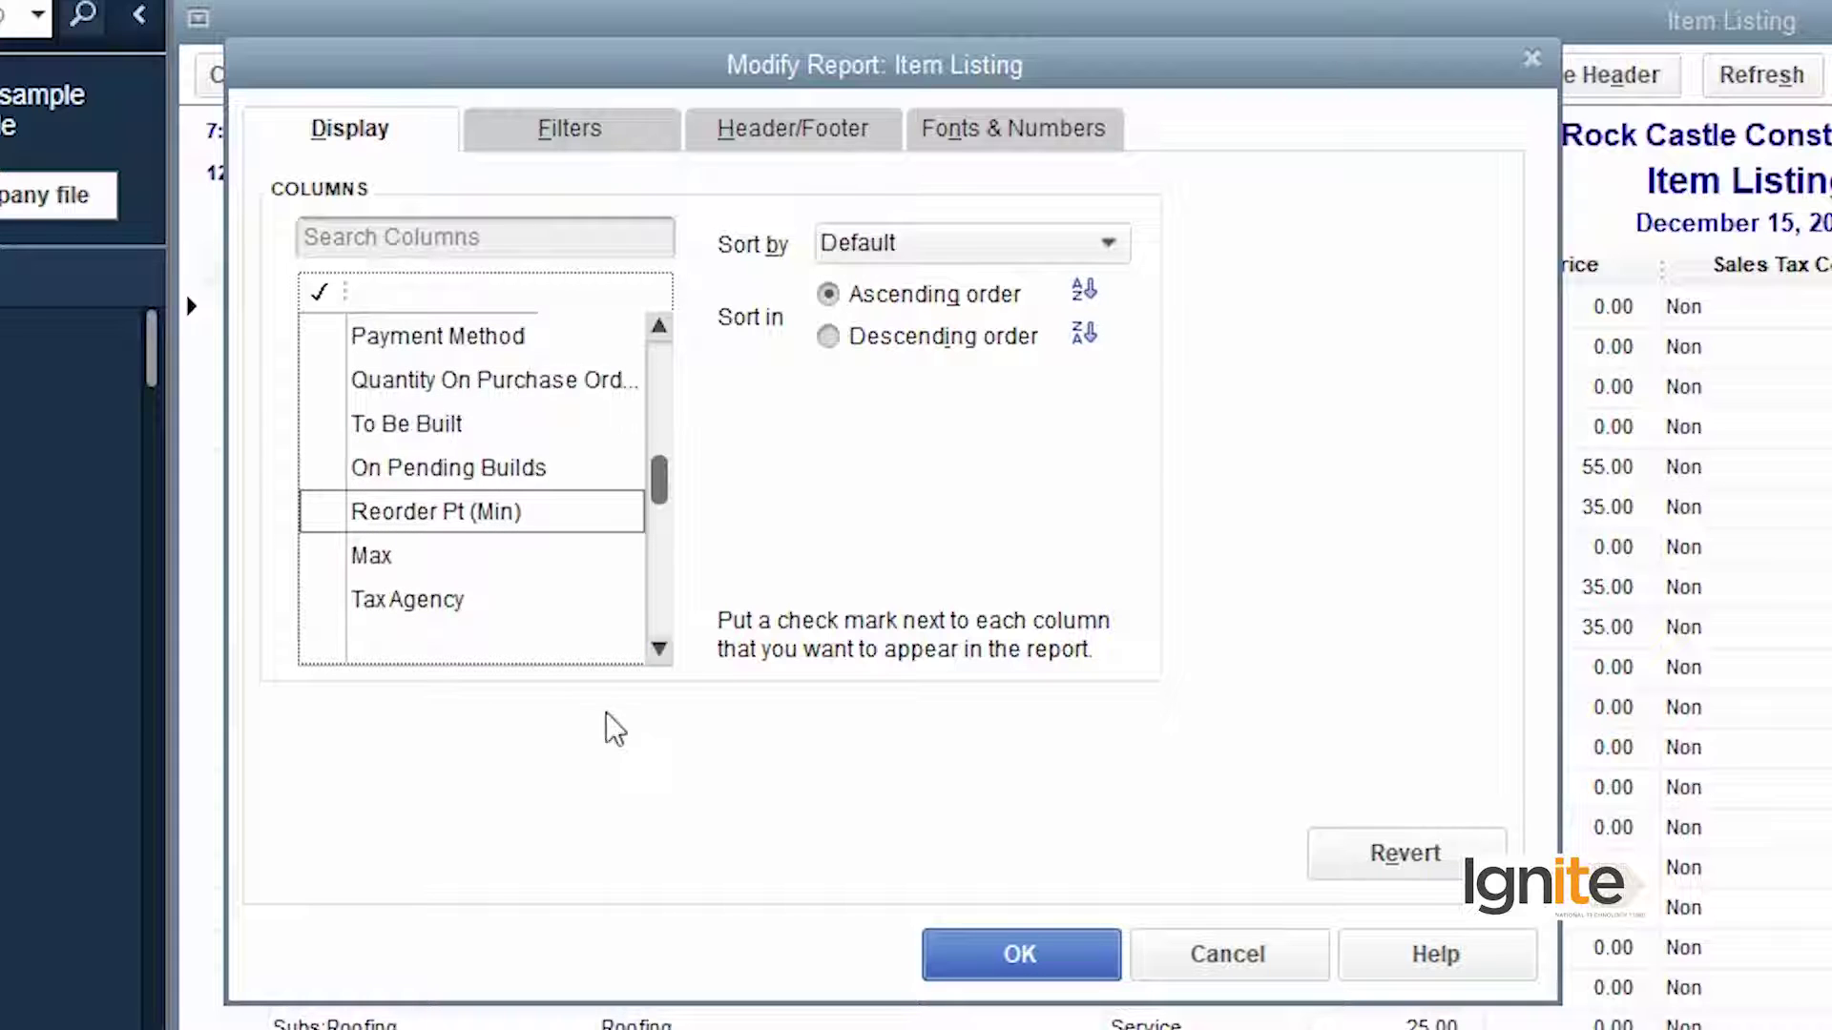
left_click(658, 649)
scroll(458, 534, "down", 2)
left_click(328, 506)
scroll(657, 658, "down", 3)
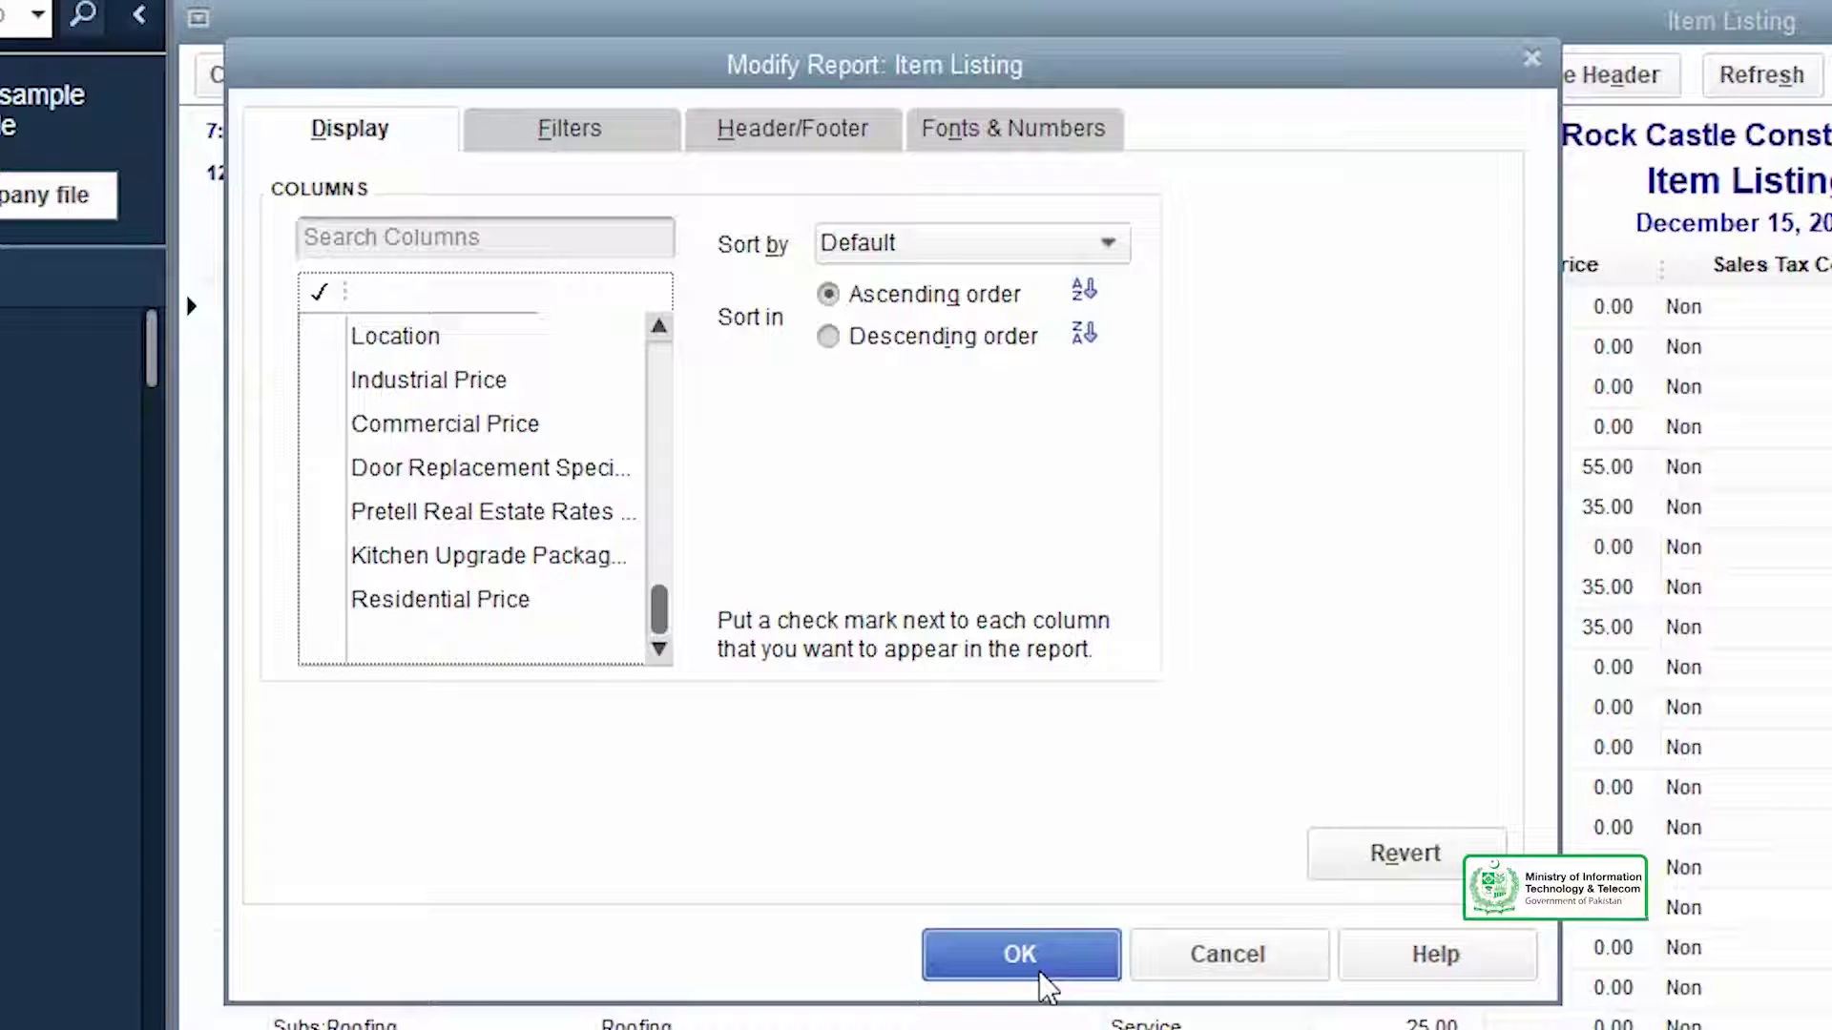
left_click(1021, 954)
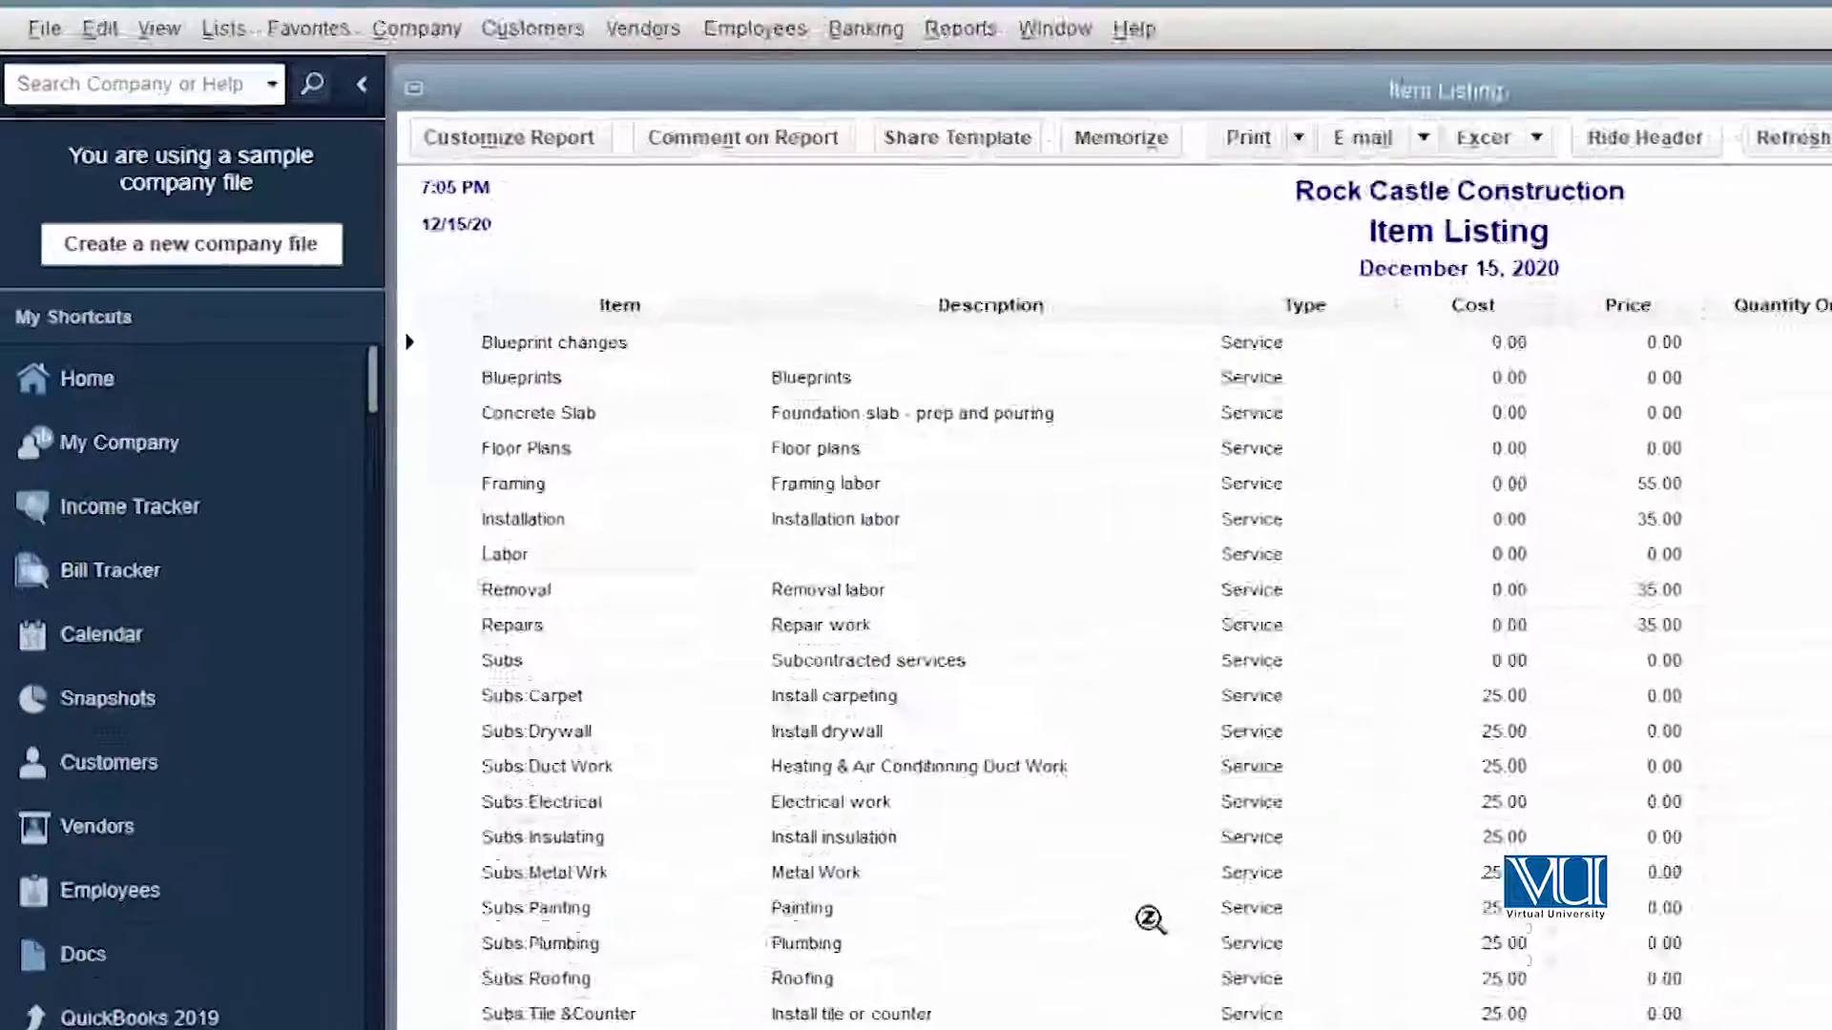
Step: Customize the report again to add the Location column and remove the U/M Set column
left_click(570, 158)
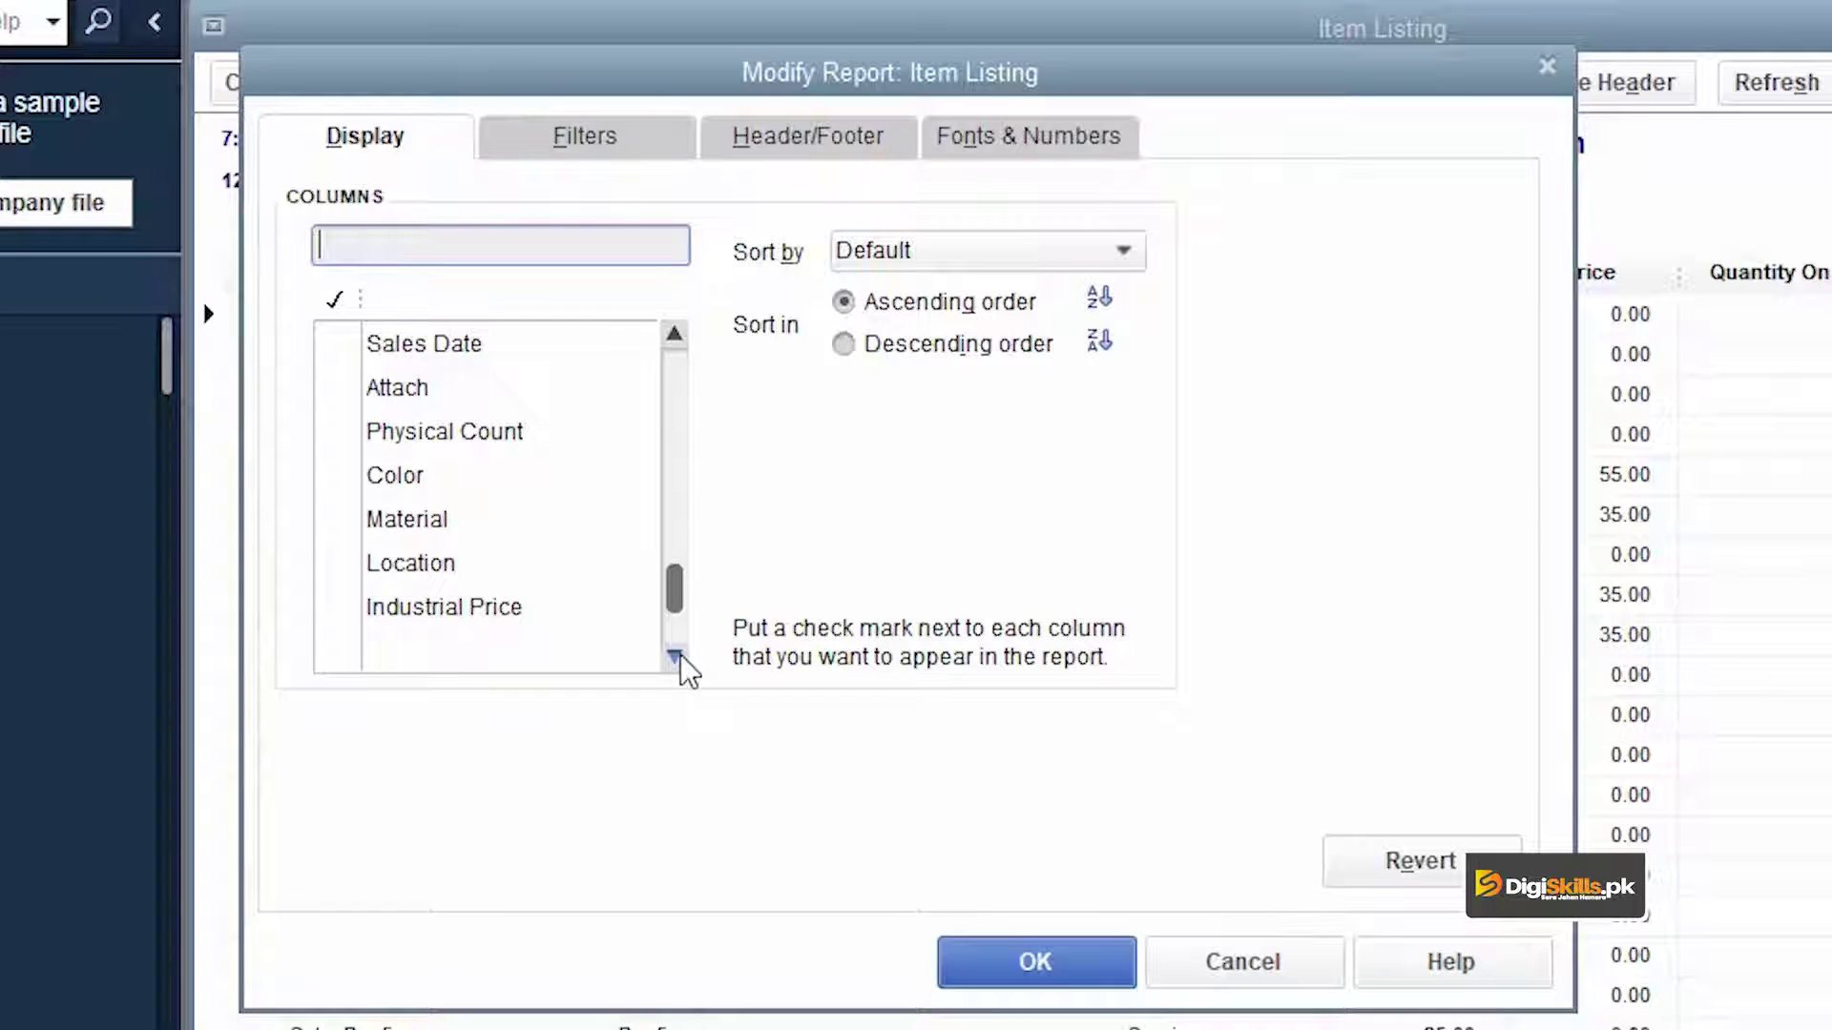
left_click(337, 561)
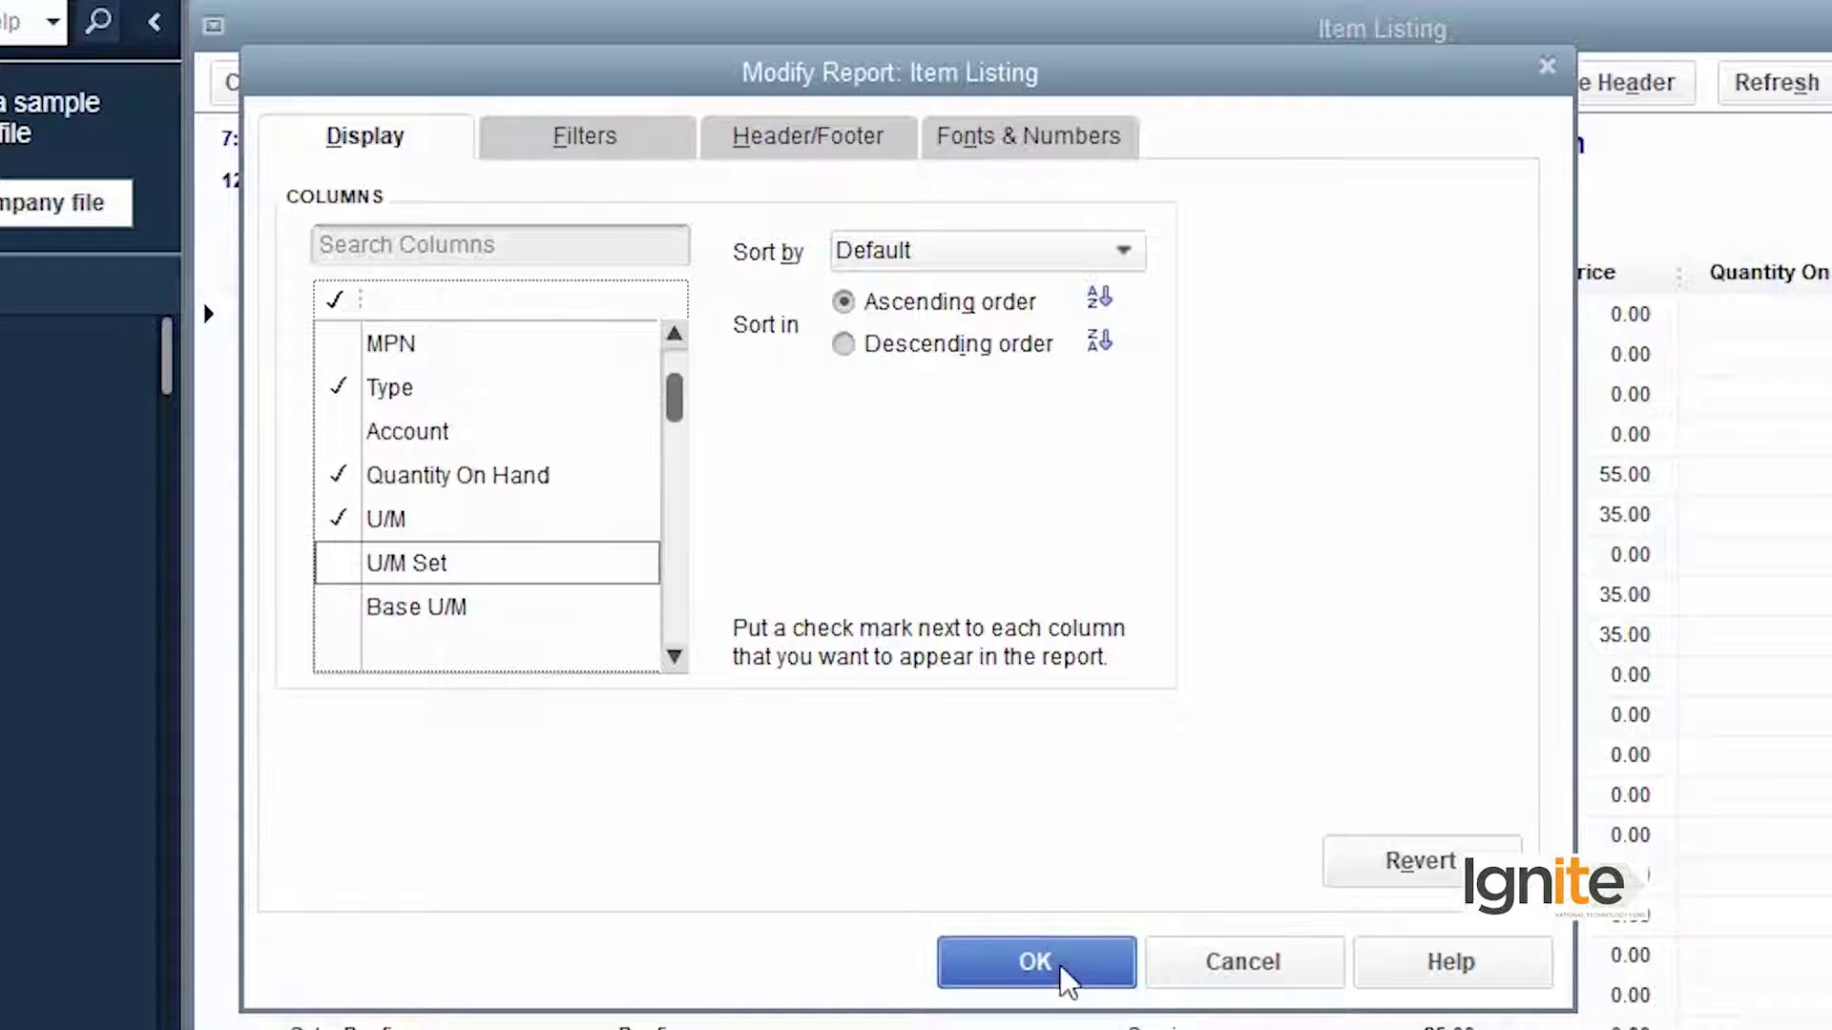
left_click(1055, 963)
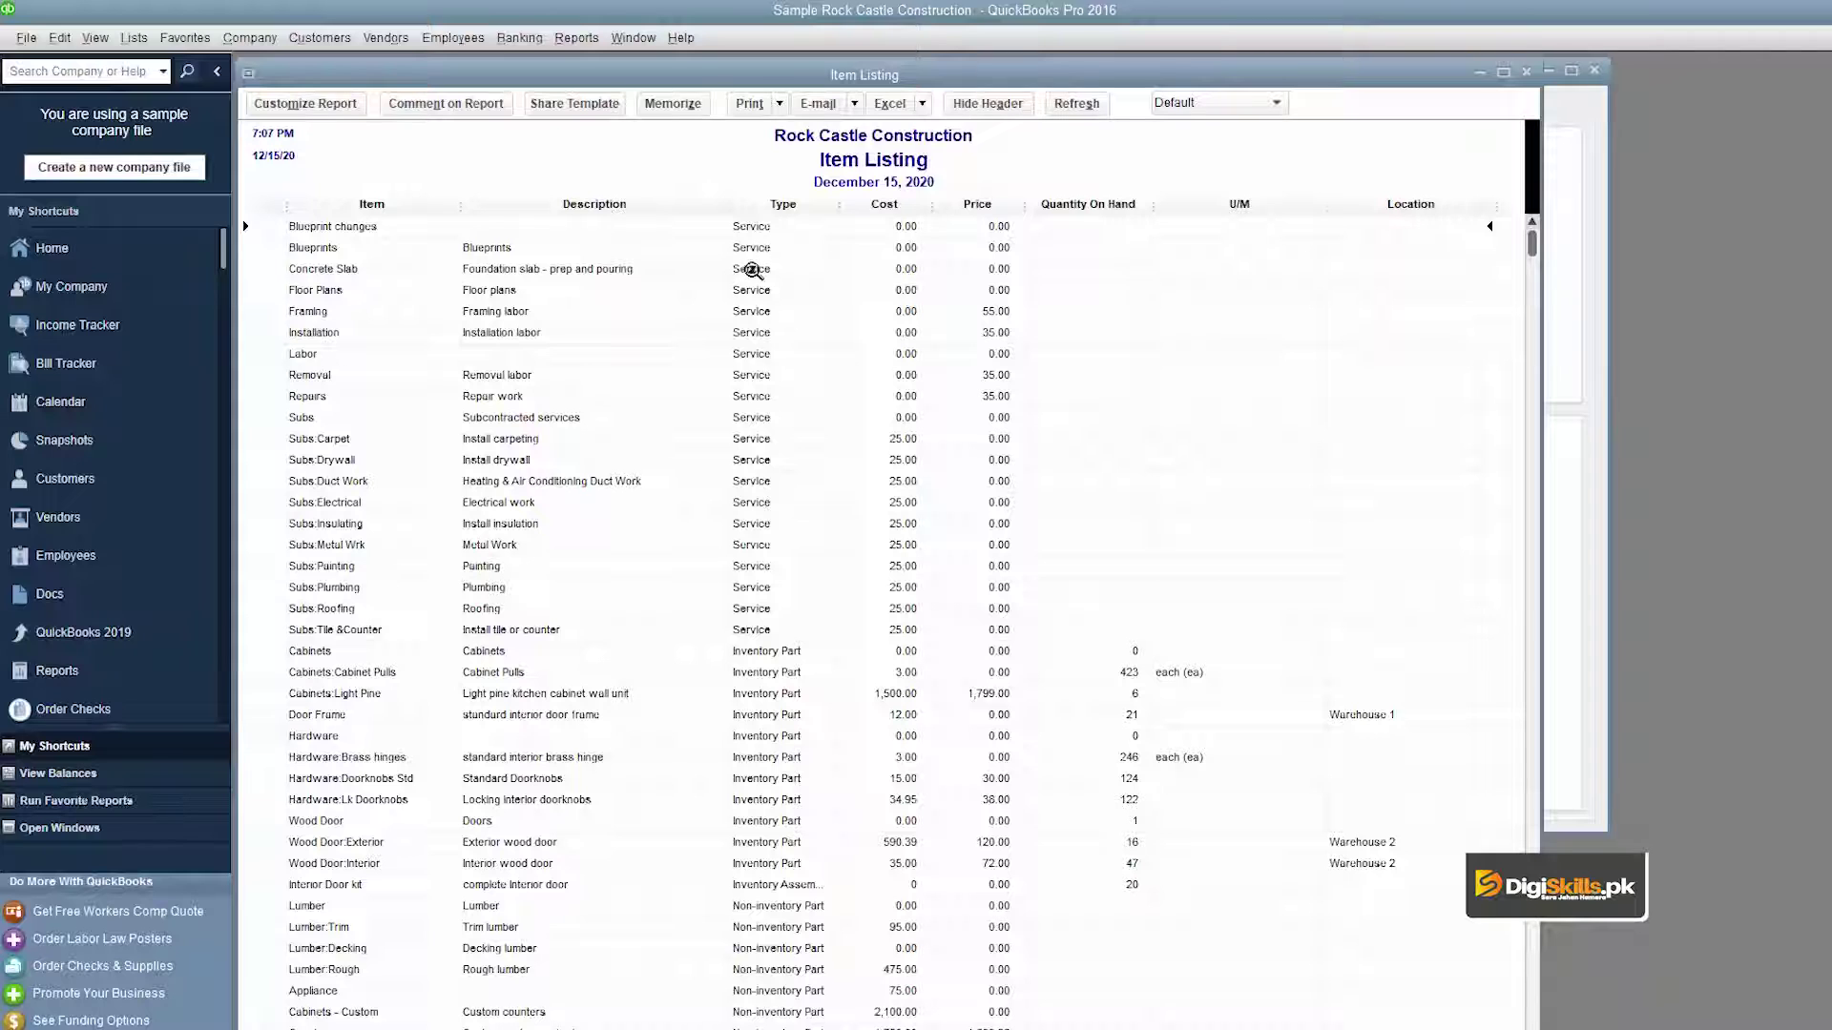
Step: Filter the Item Listing report by type Inventory Part, widening the Set To column of the current filter choices before applying
scroll(829, 959, "down", 10)
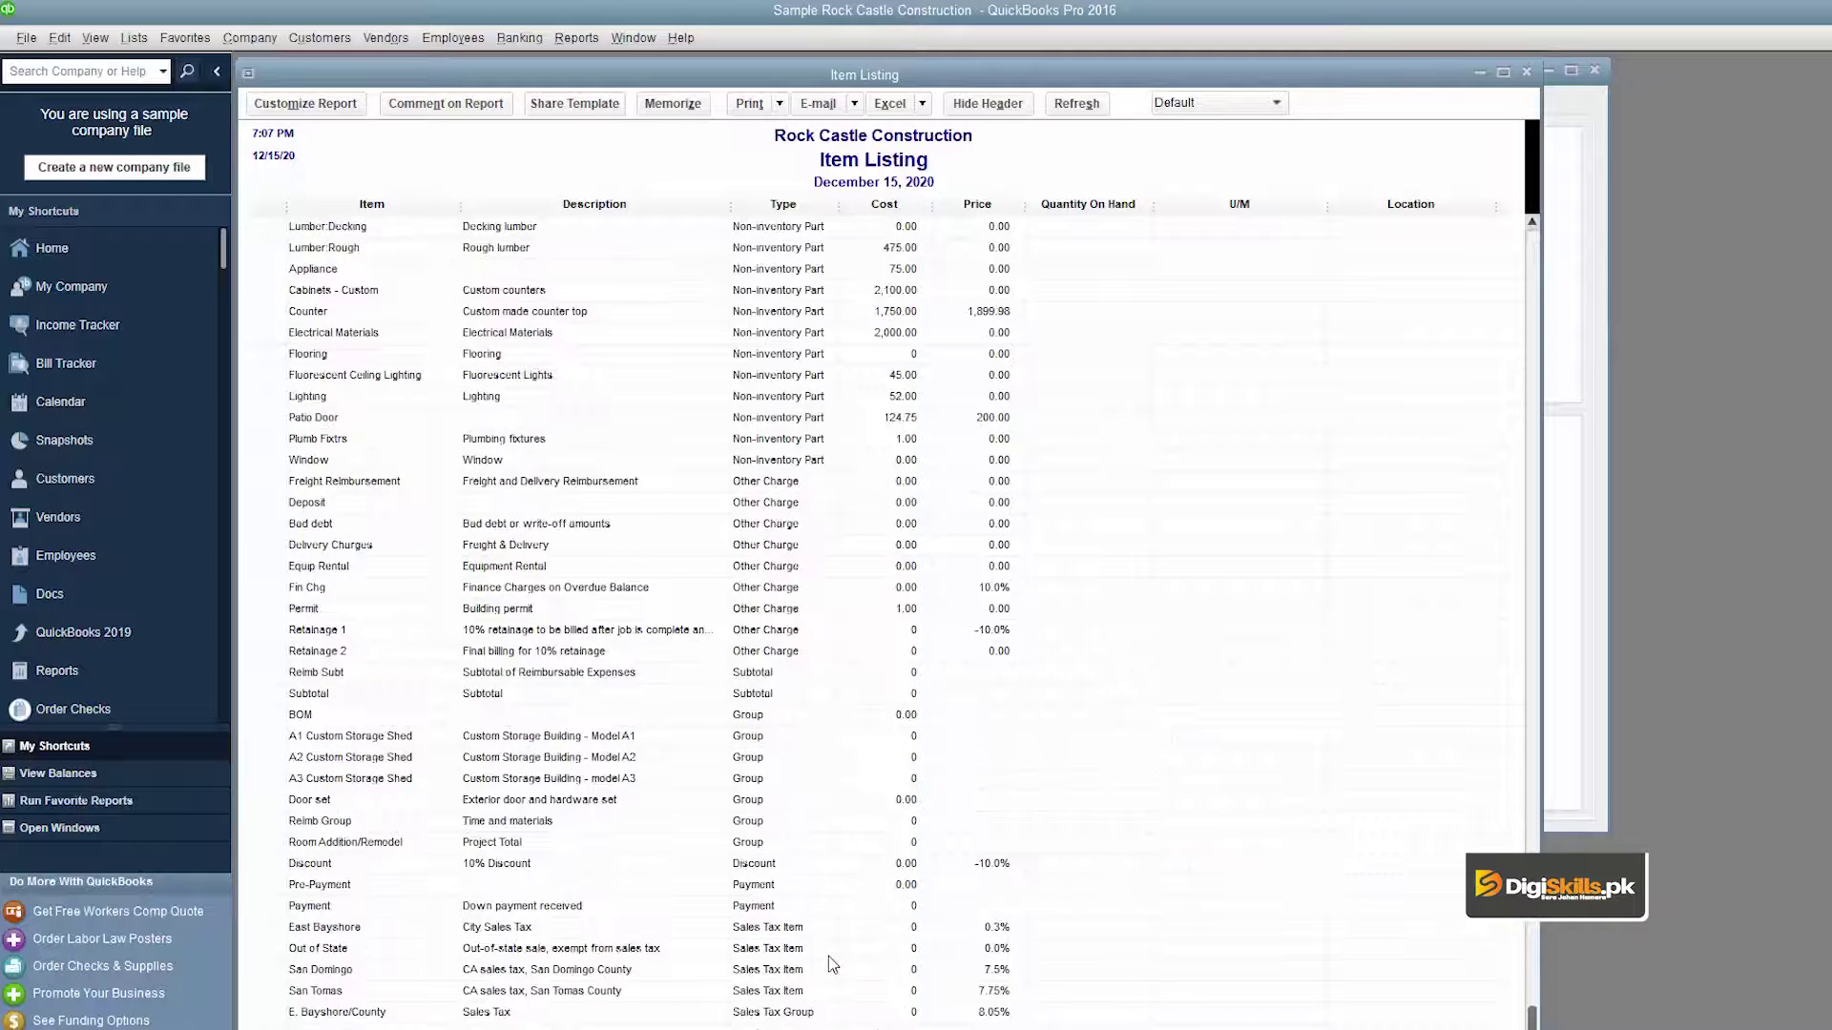
scroll(829, 959, "up", 10)
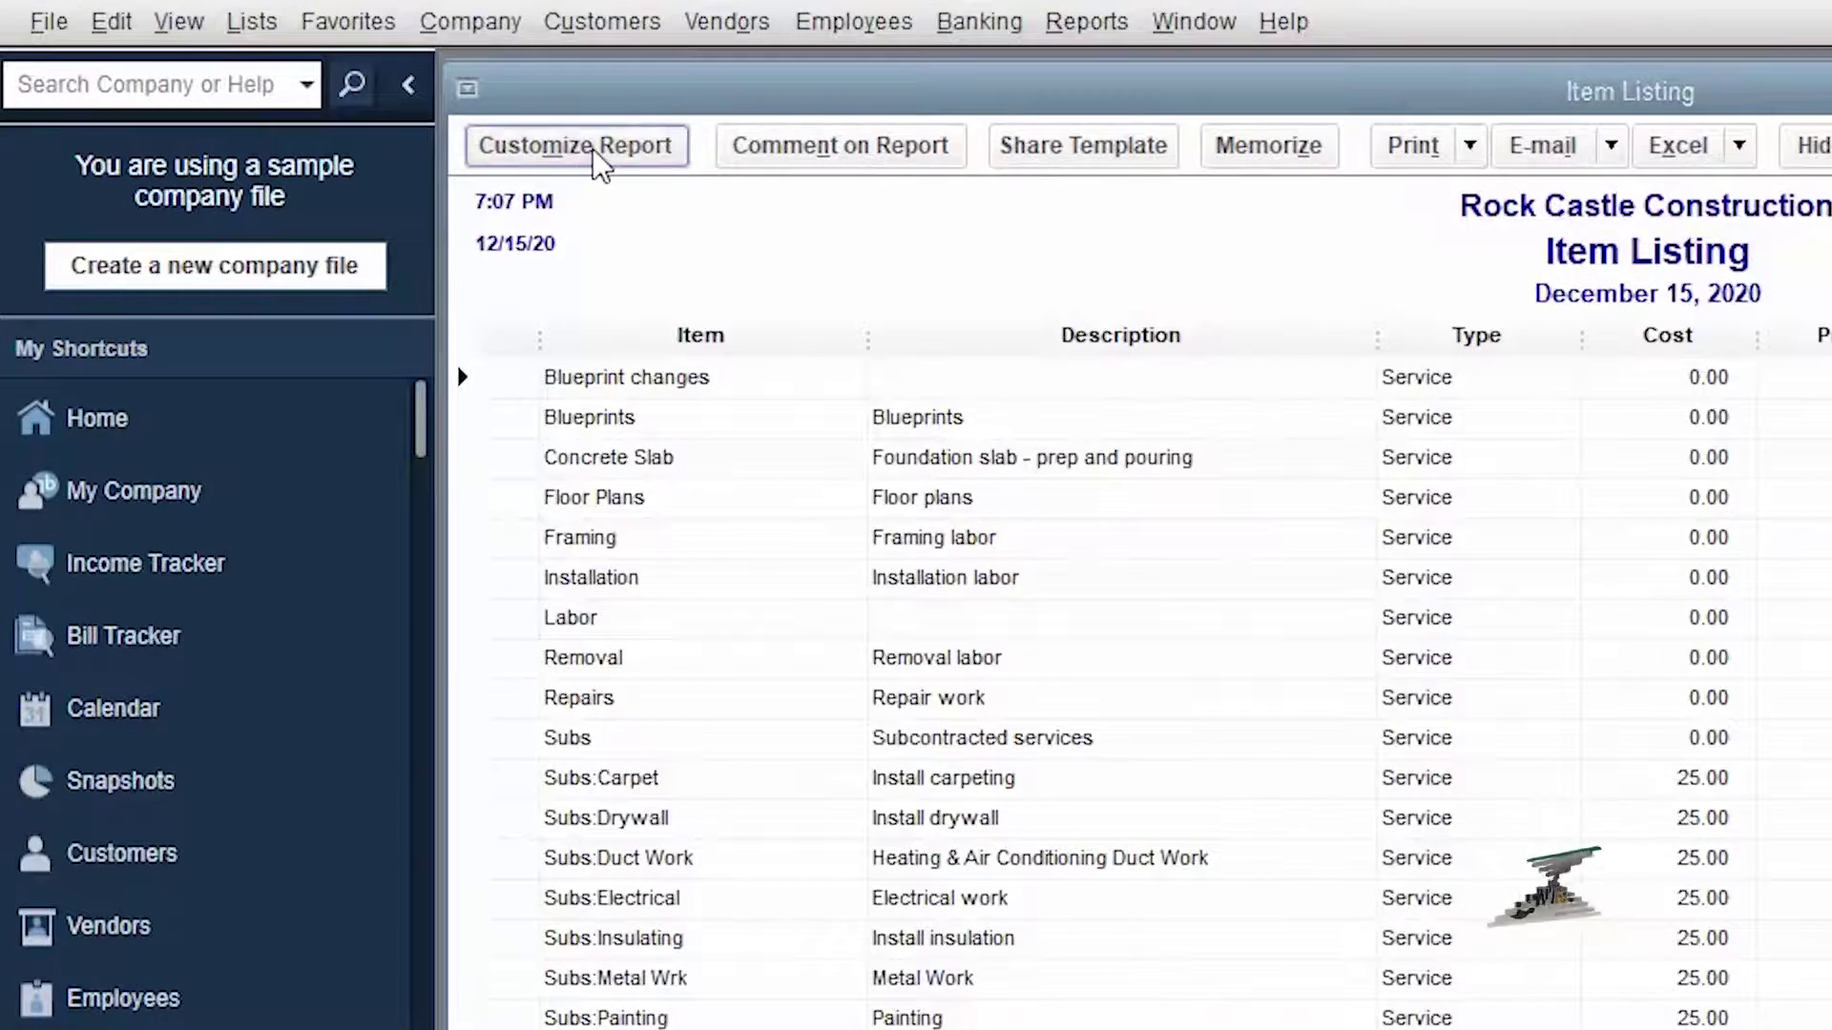
left_click(306, 103)
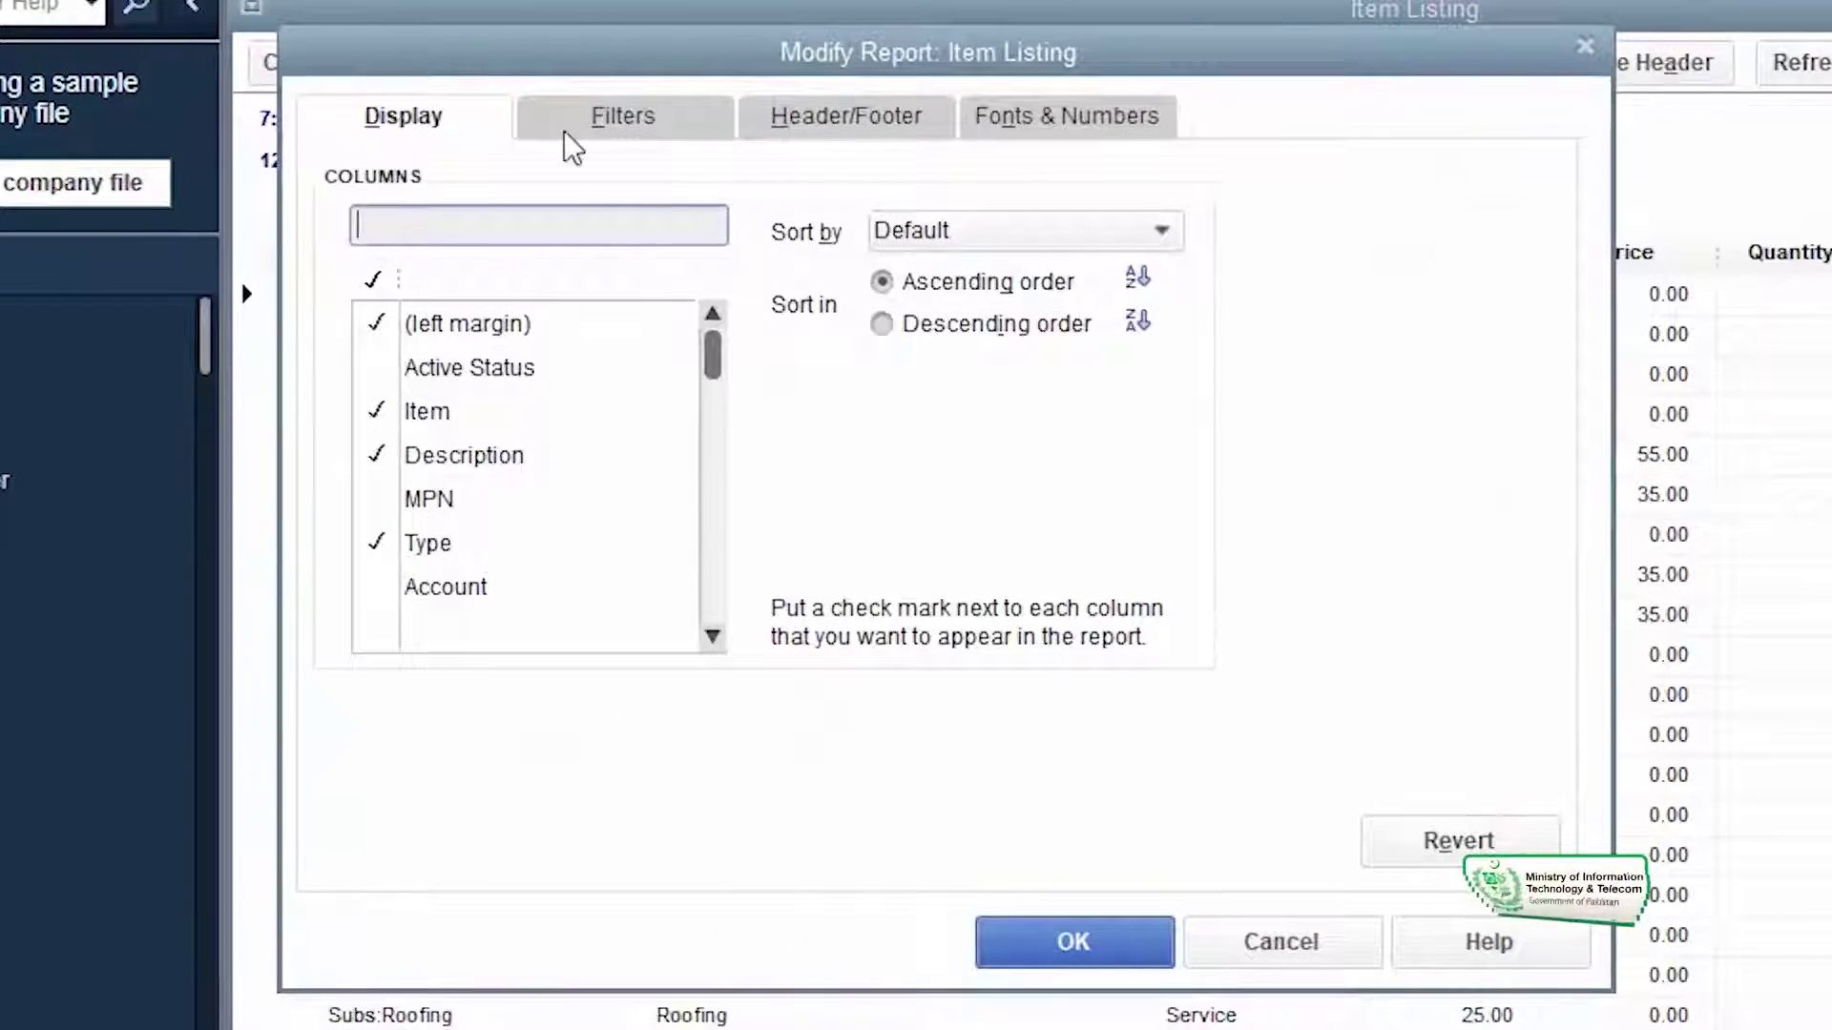
left_click(622, 117)
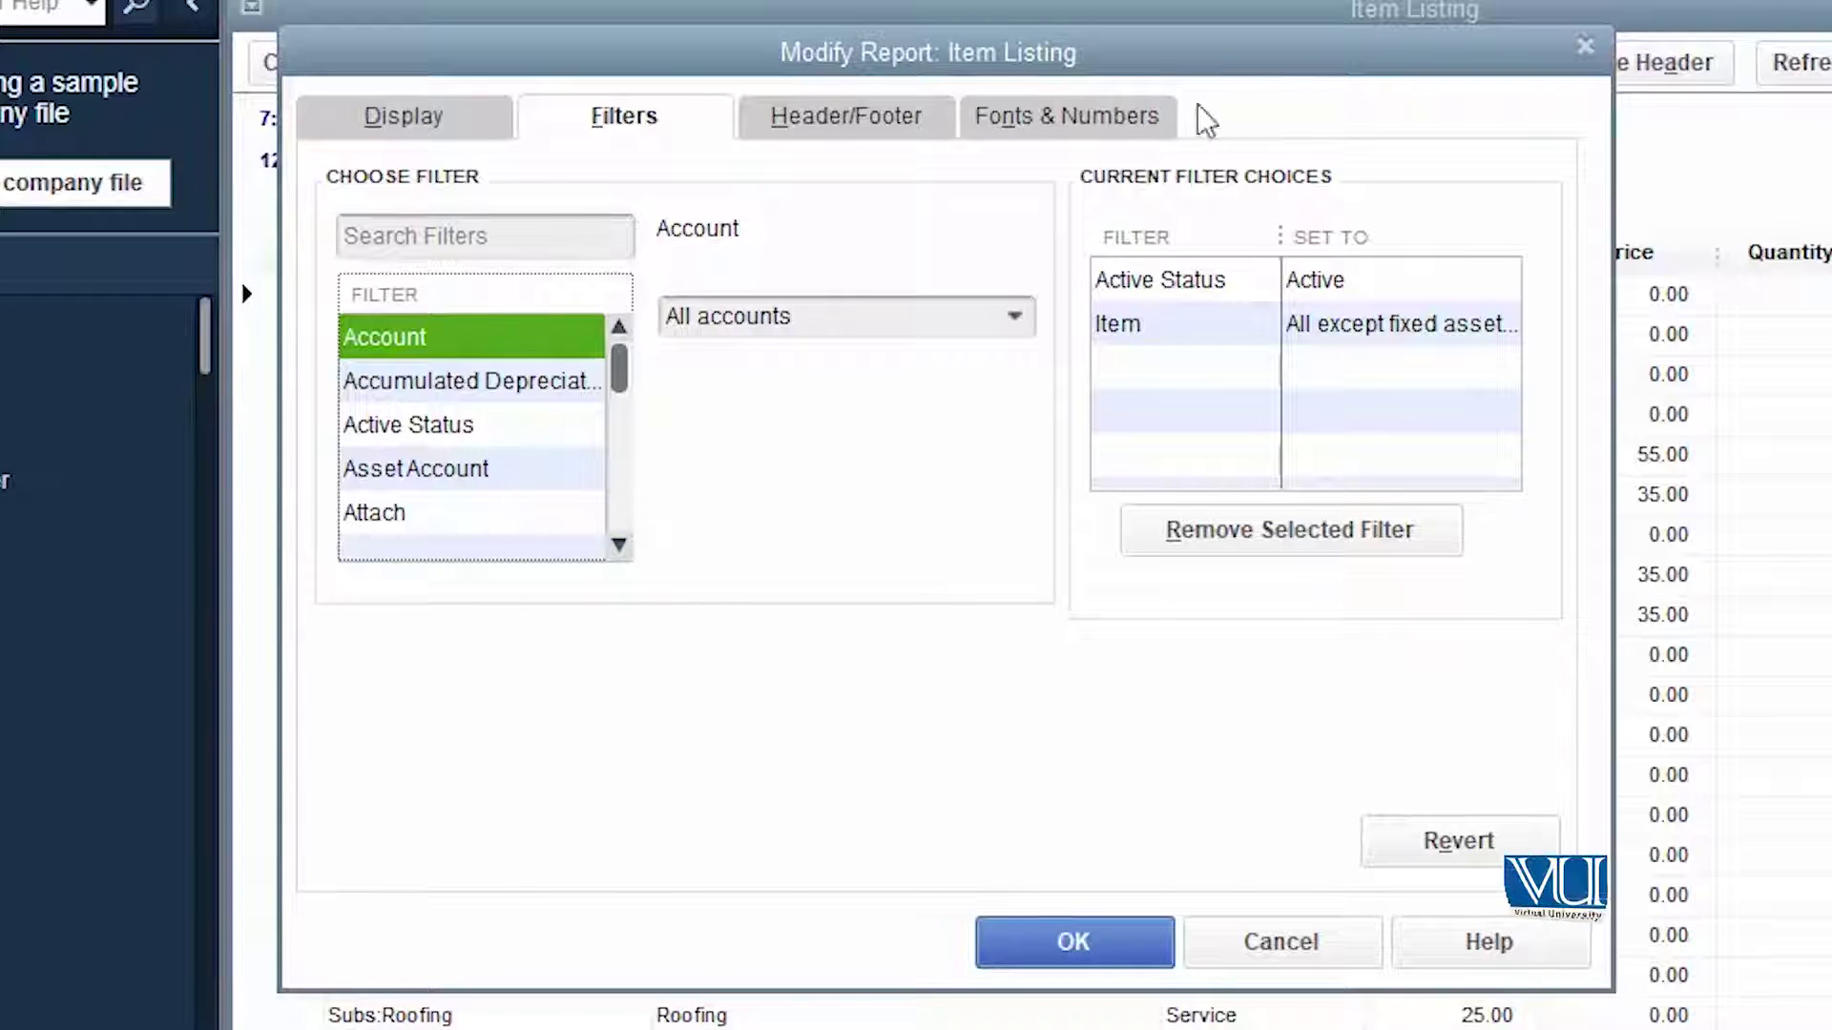
left_click_drag(1108, 67, 1235, 387)
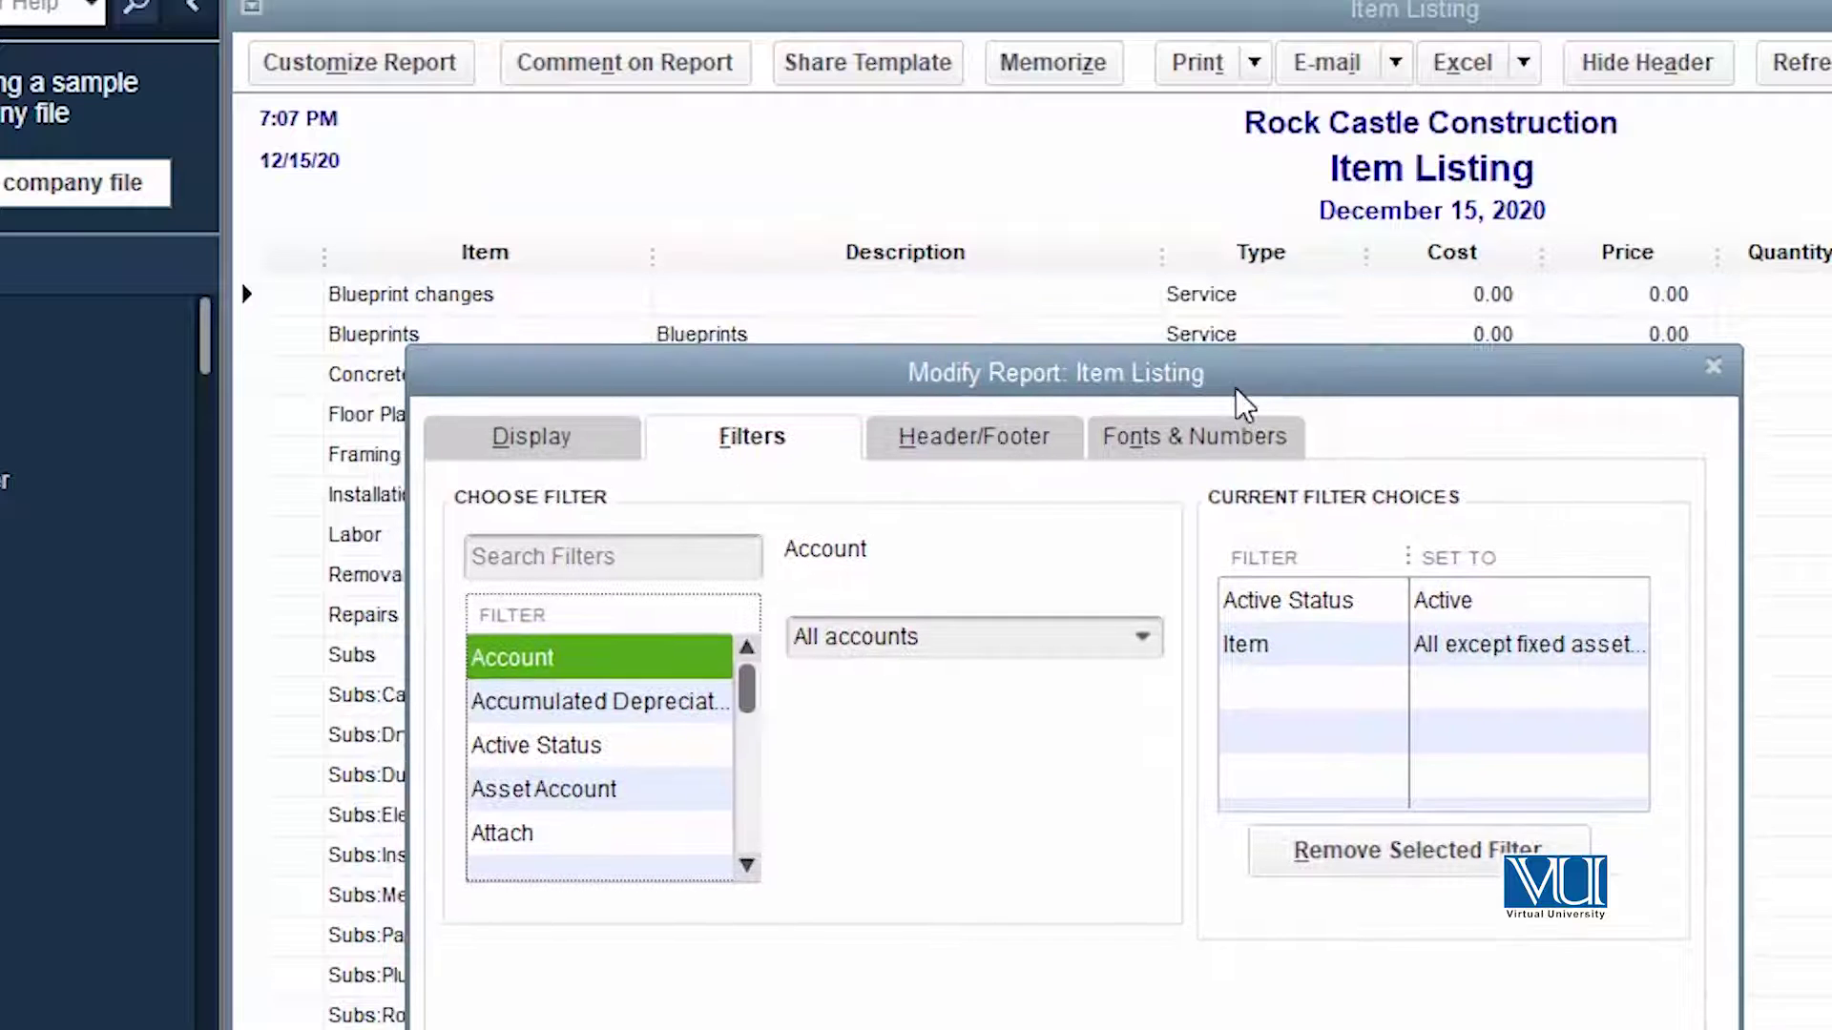
scroll(747, 868, "down", 12)
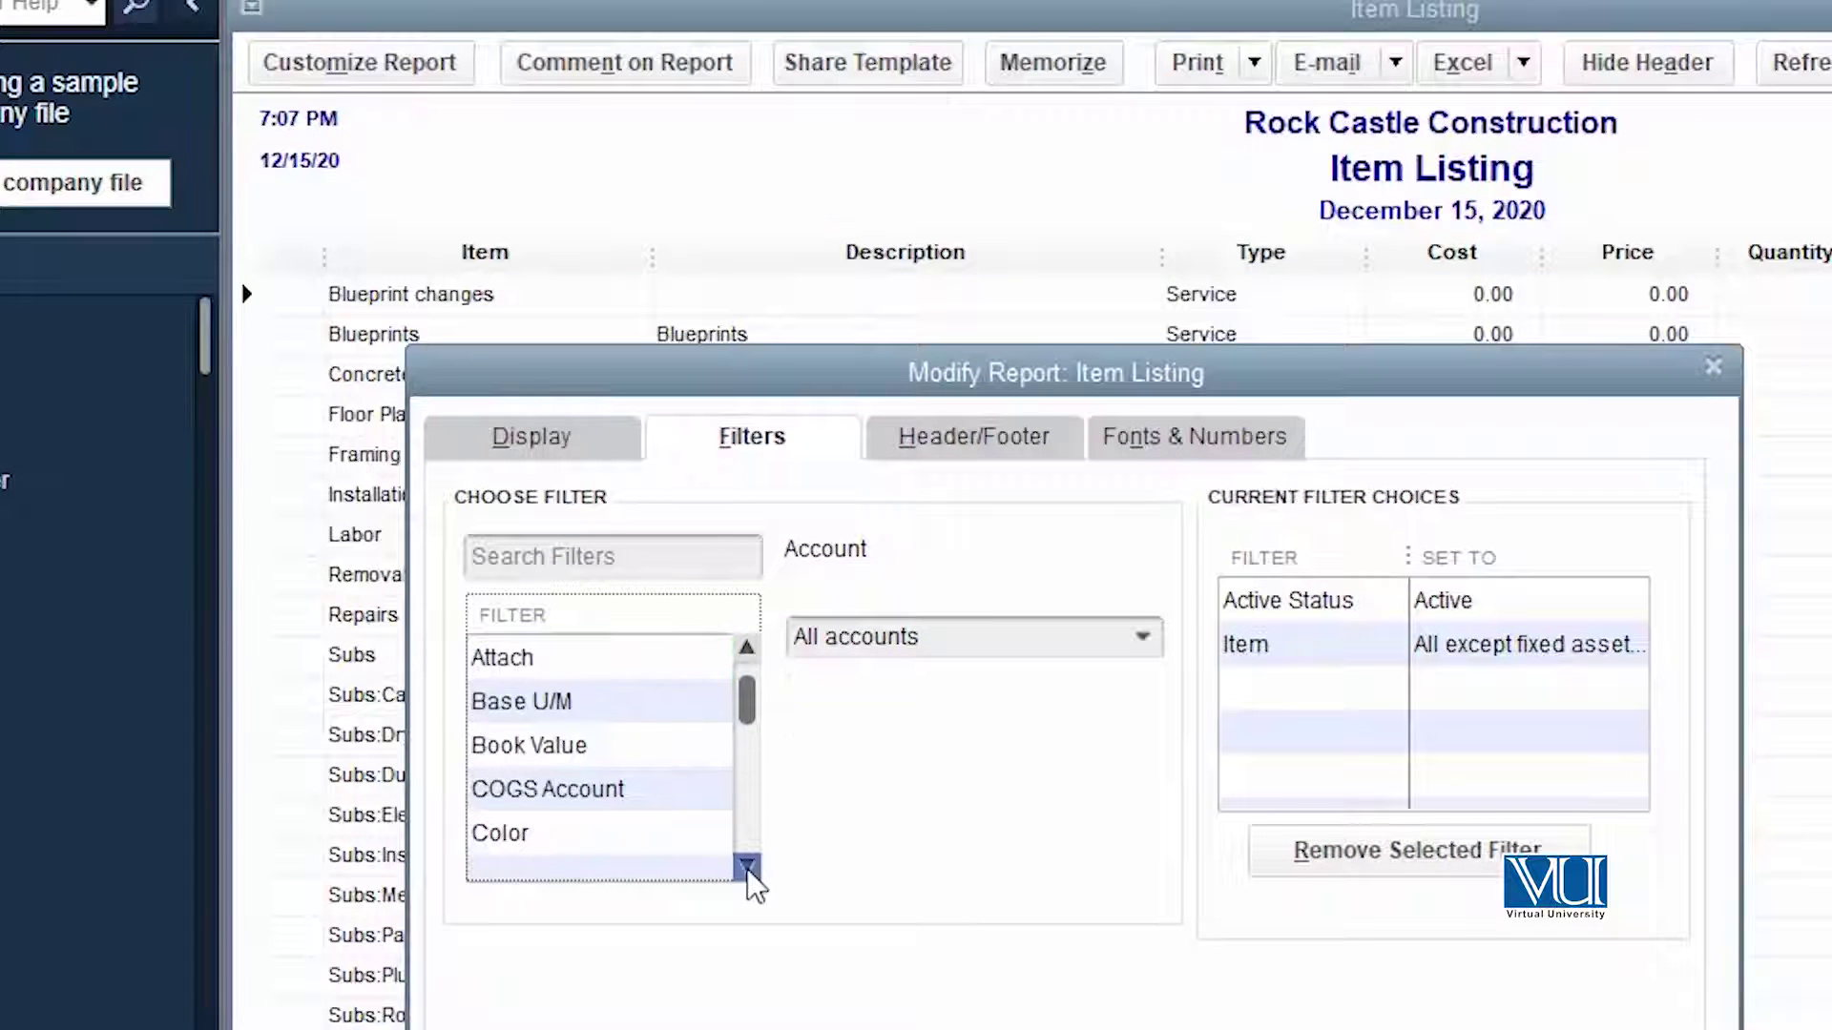
scroll(747, 868, "down", 13)
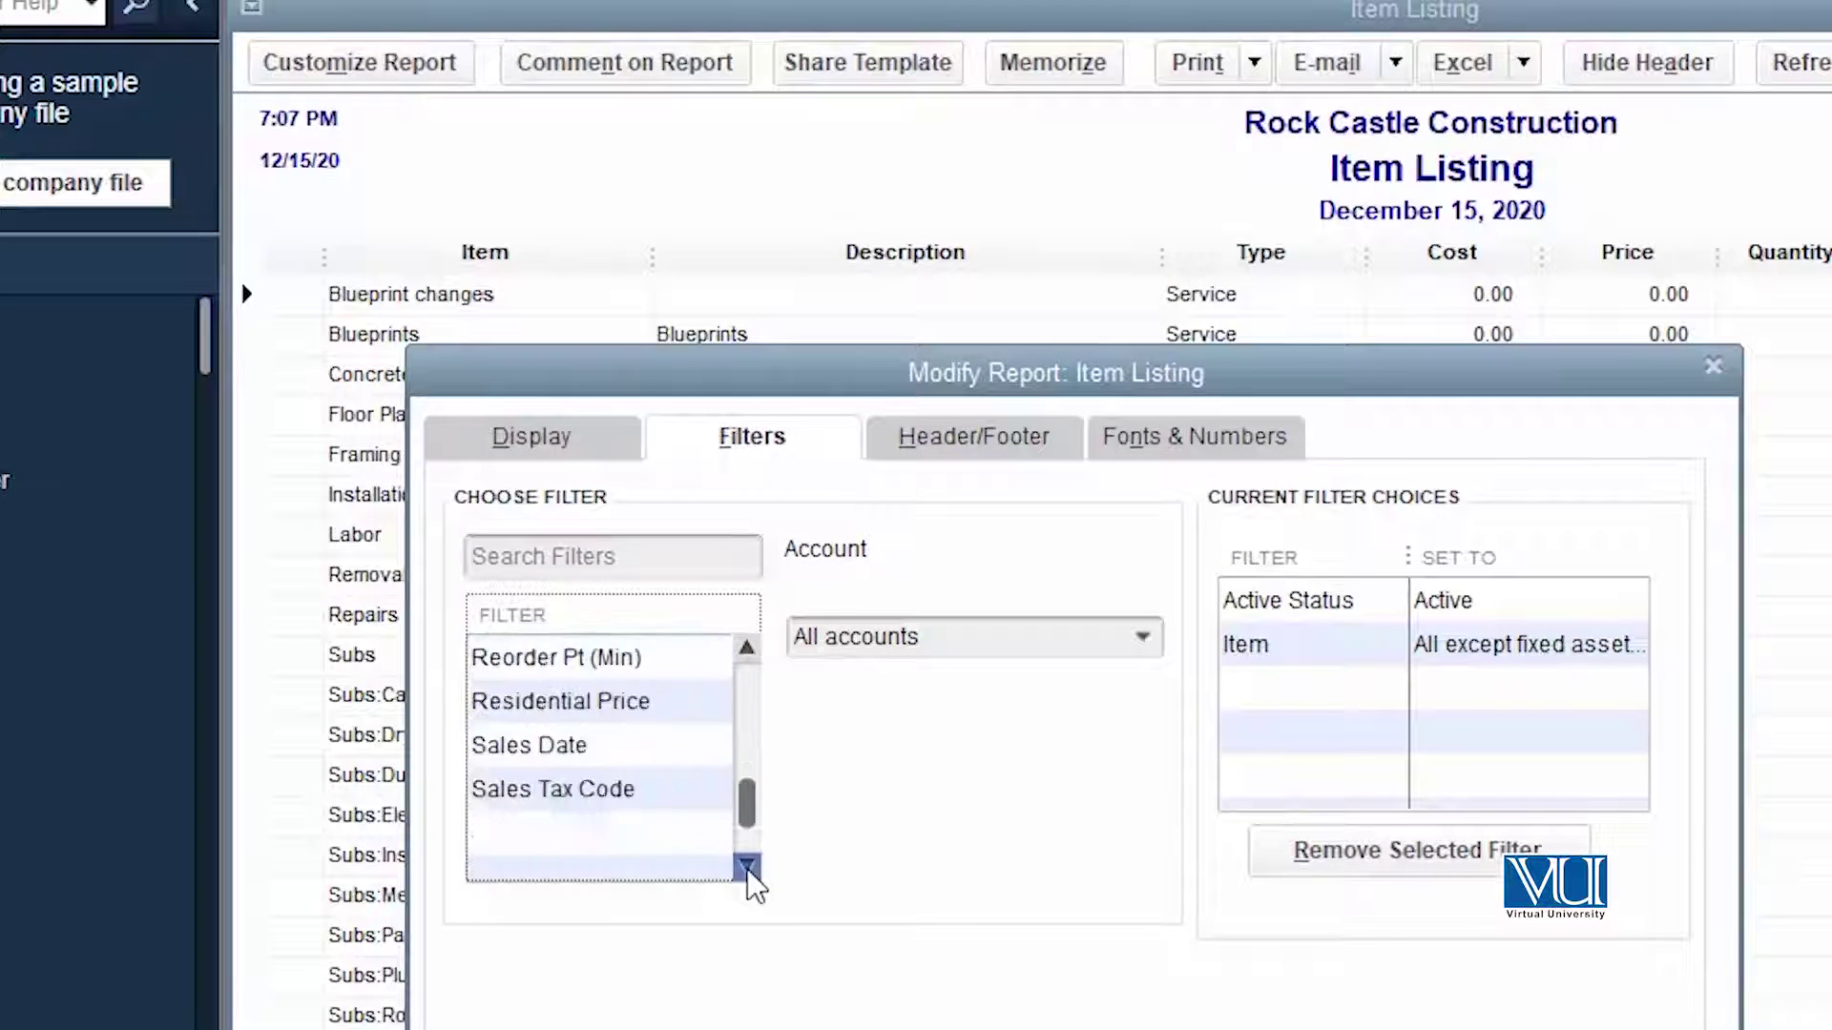
left_click(666, 838)
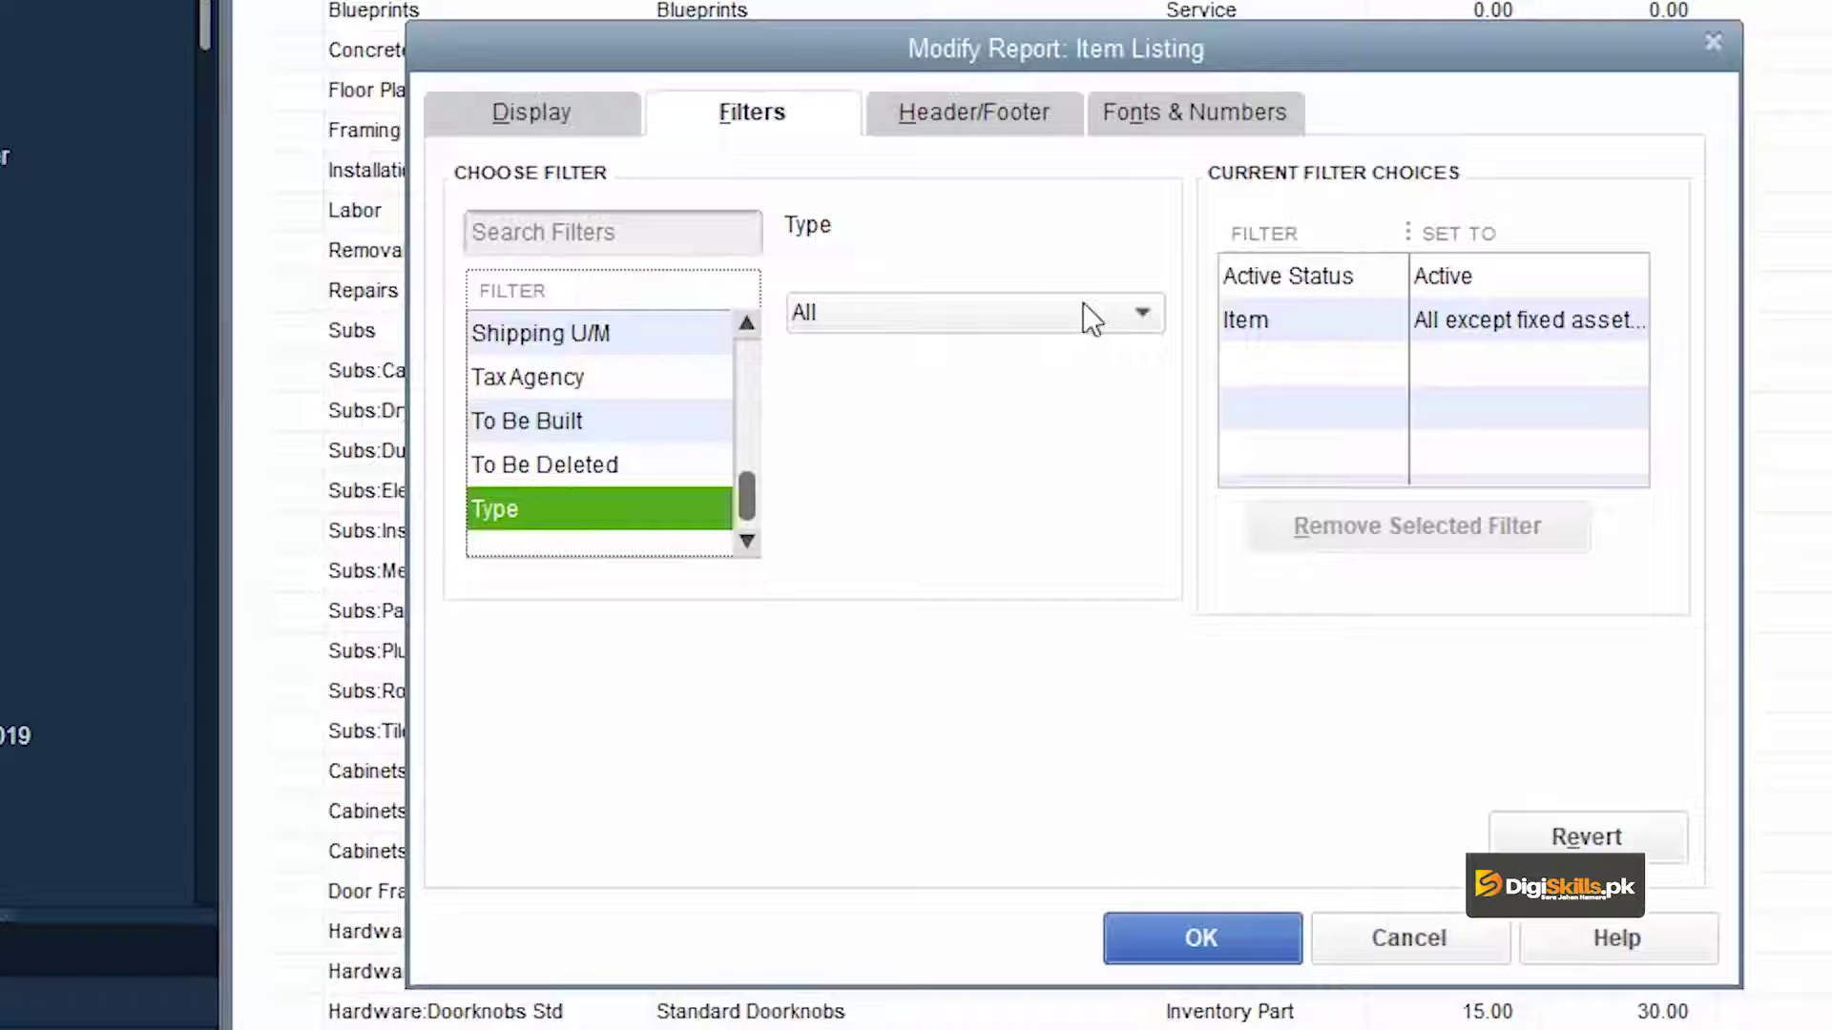
left_click(1143, 313)
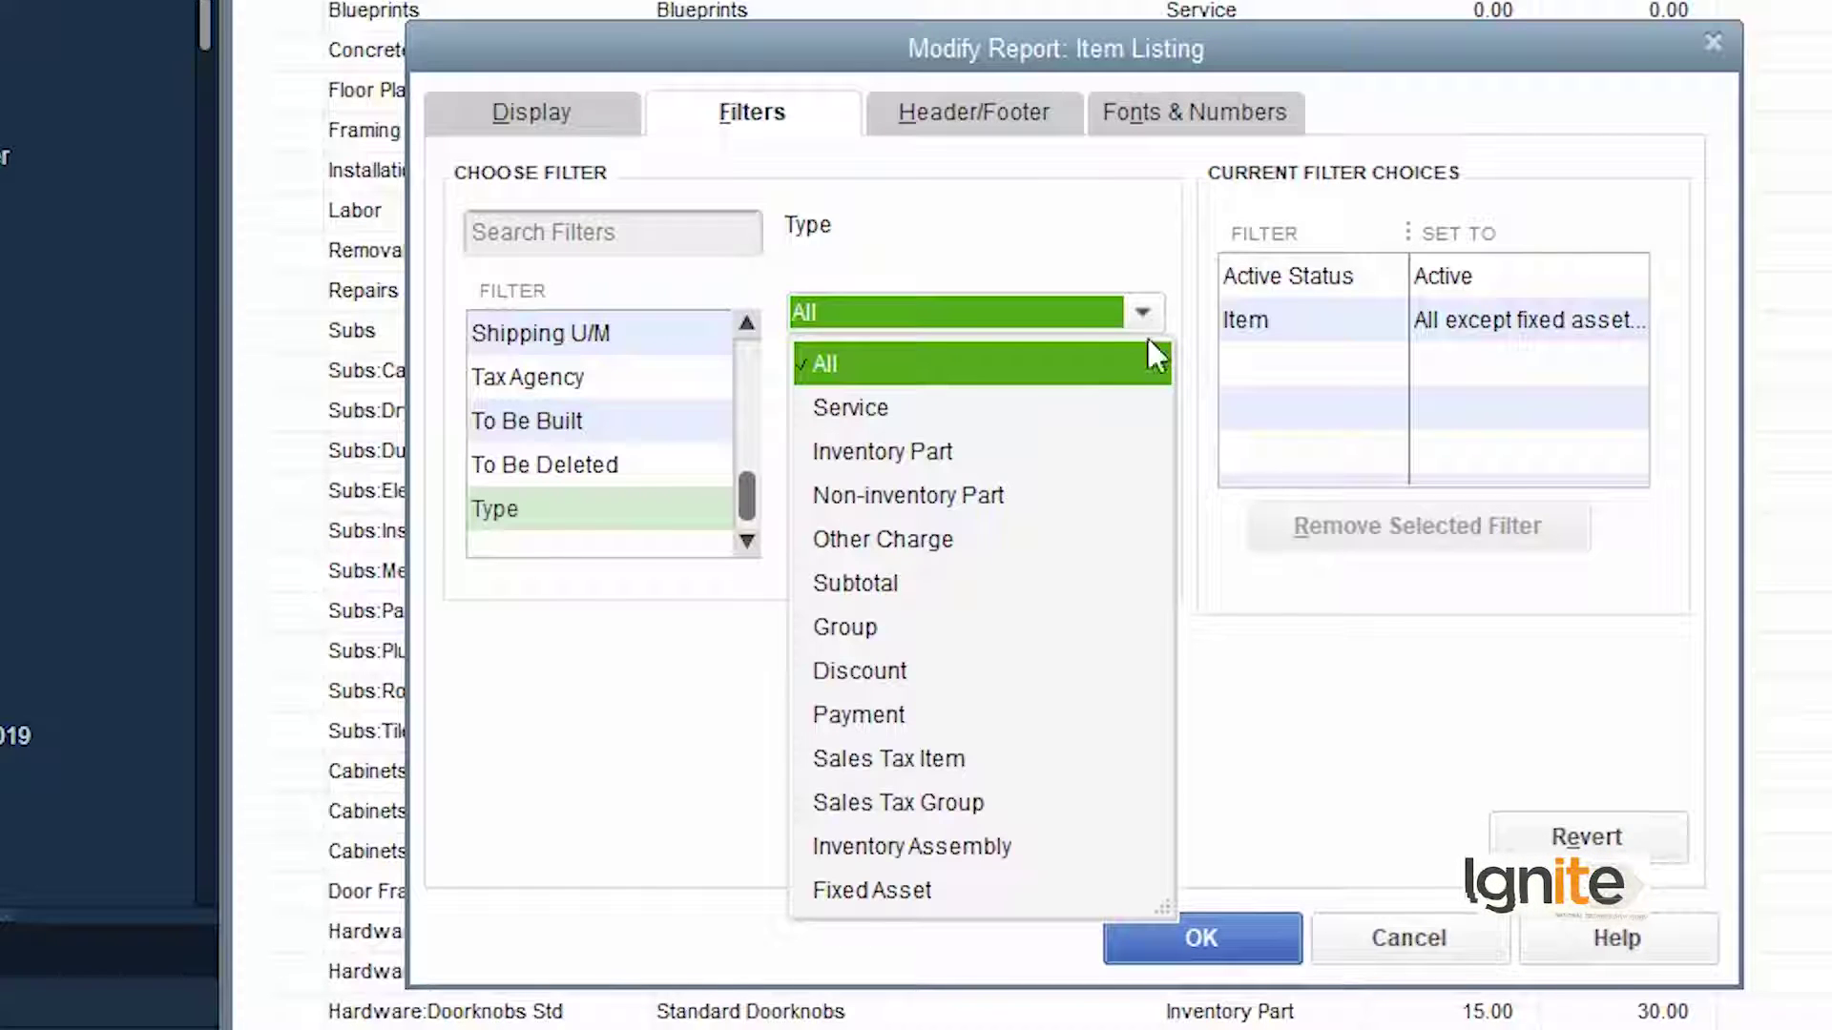
left_click(912, 456)
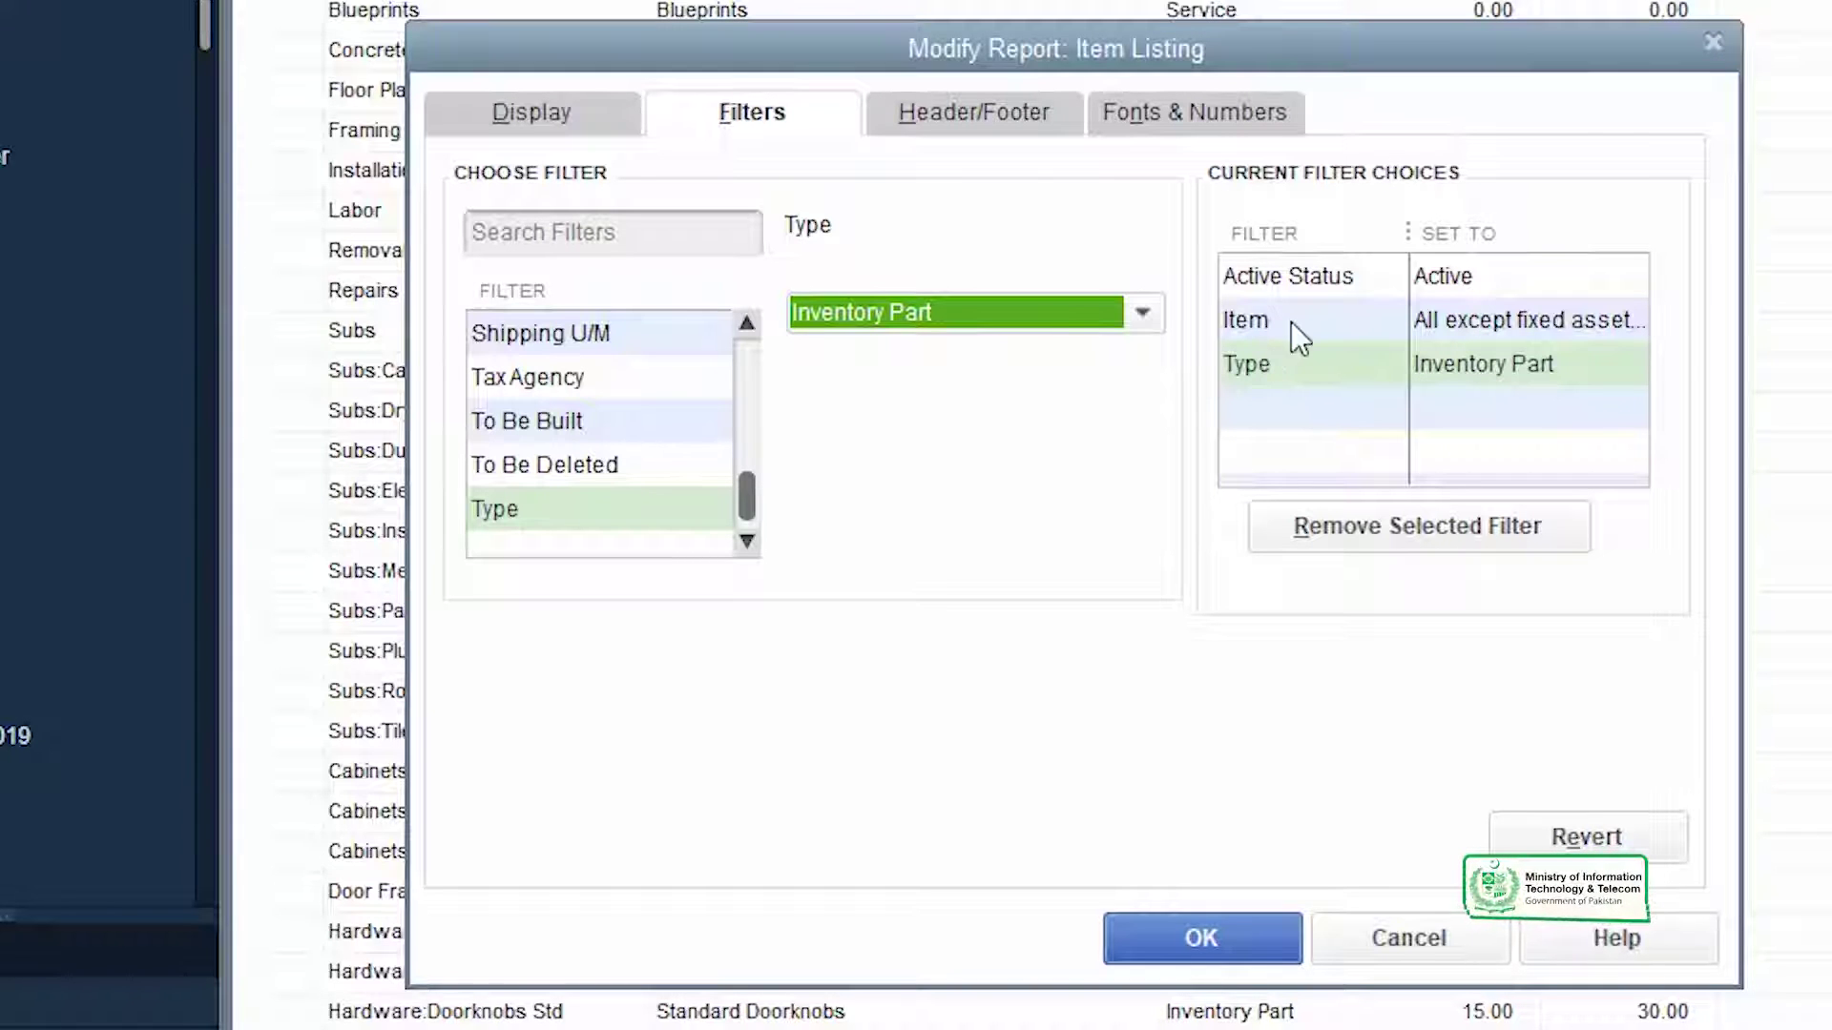
left_click_drag(1412, 236, 1330, 221)
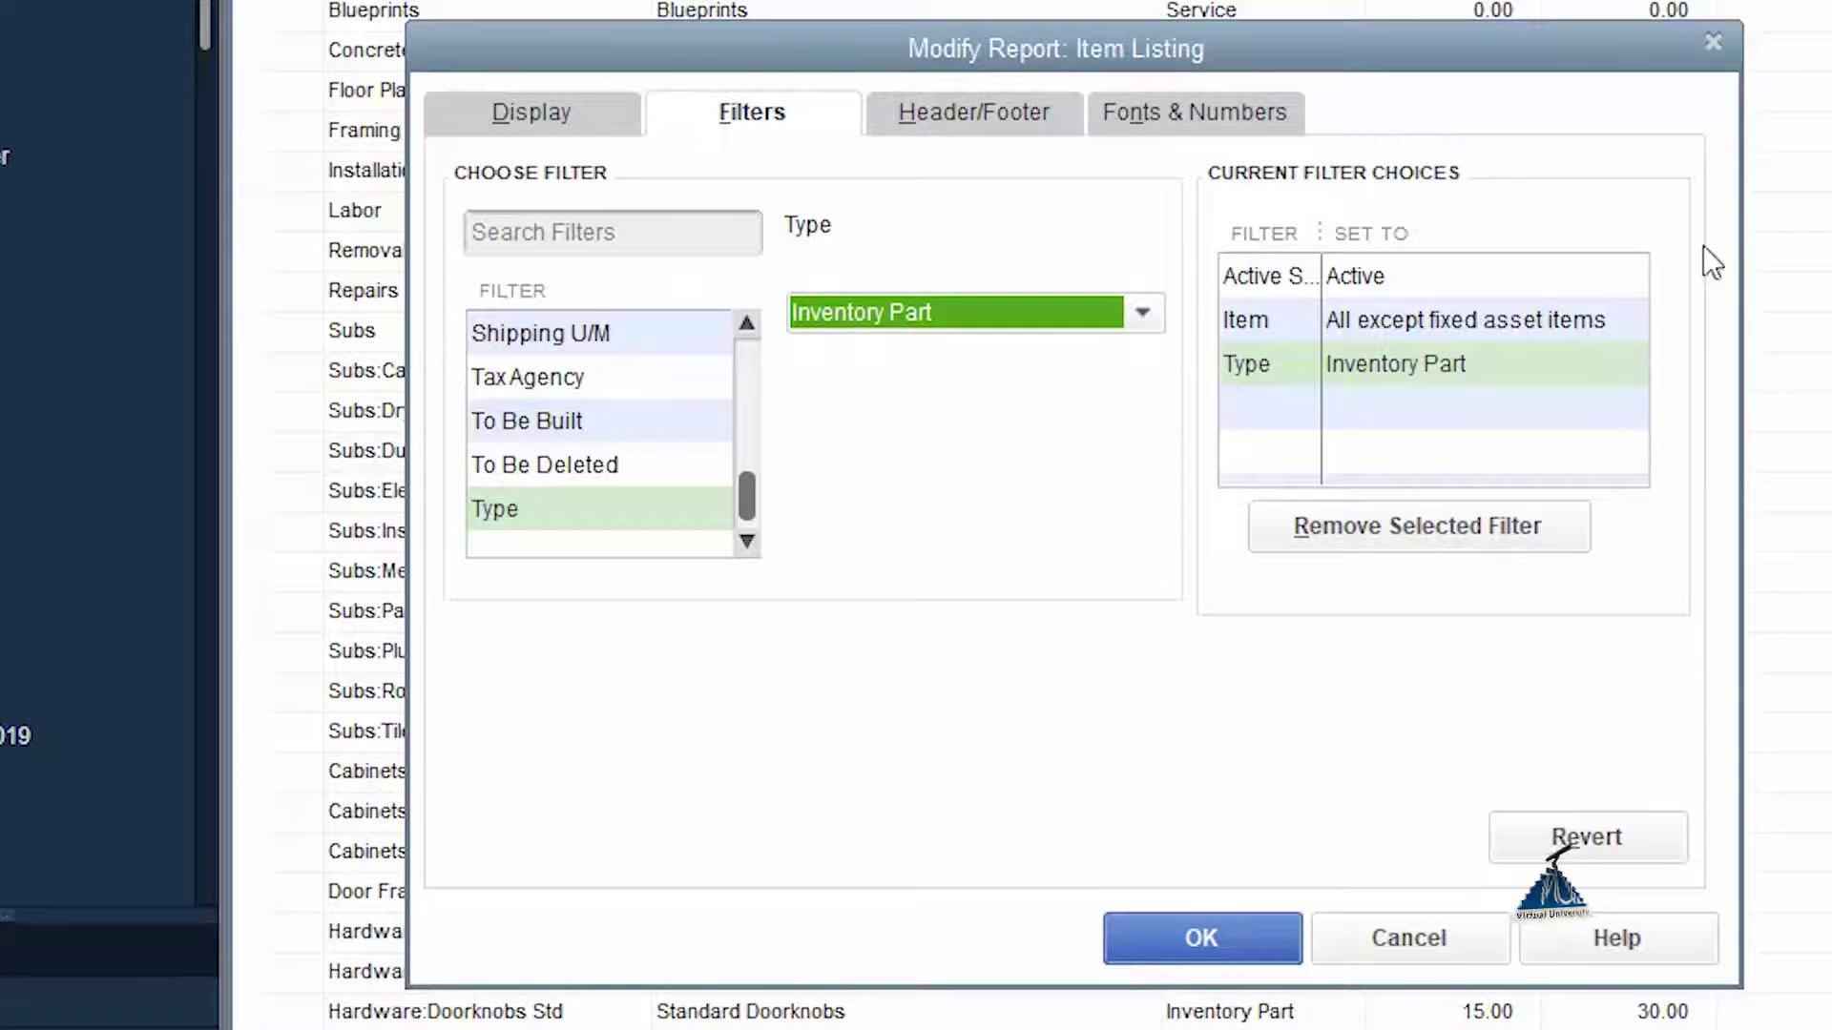
left_click(1195, 935)
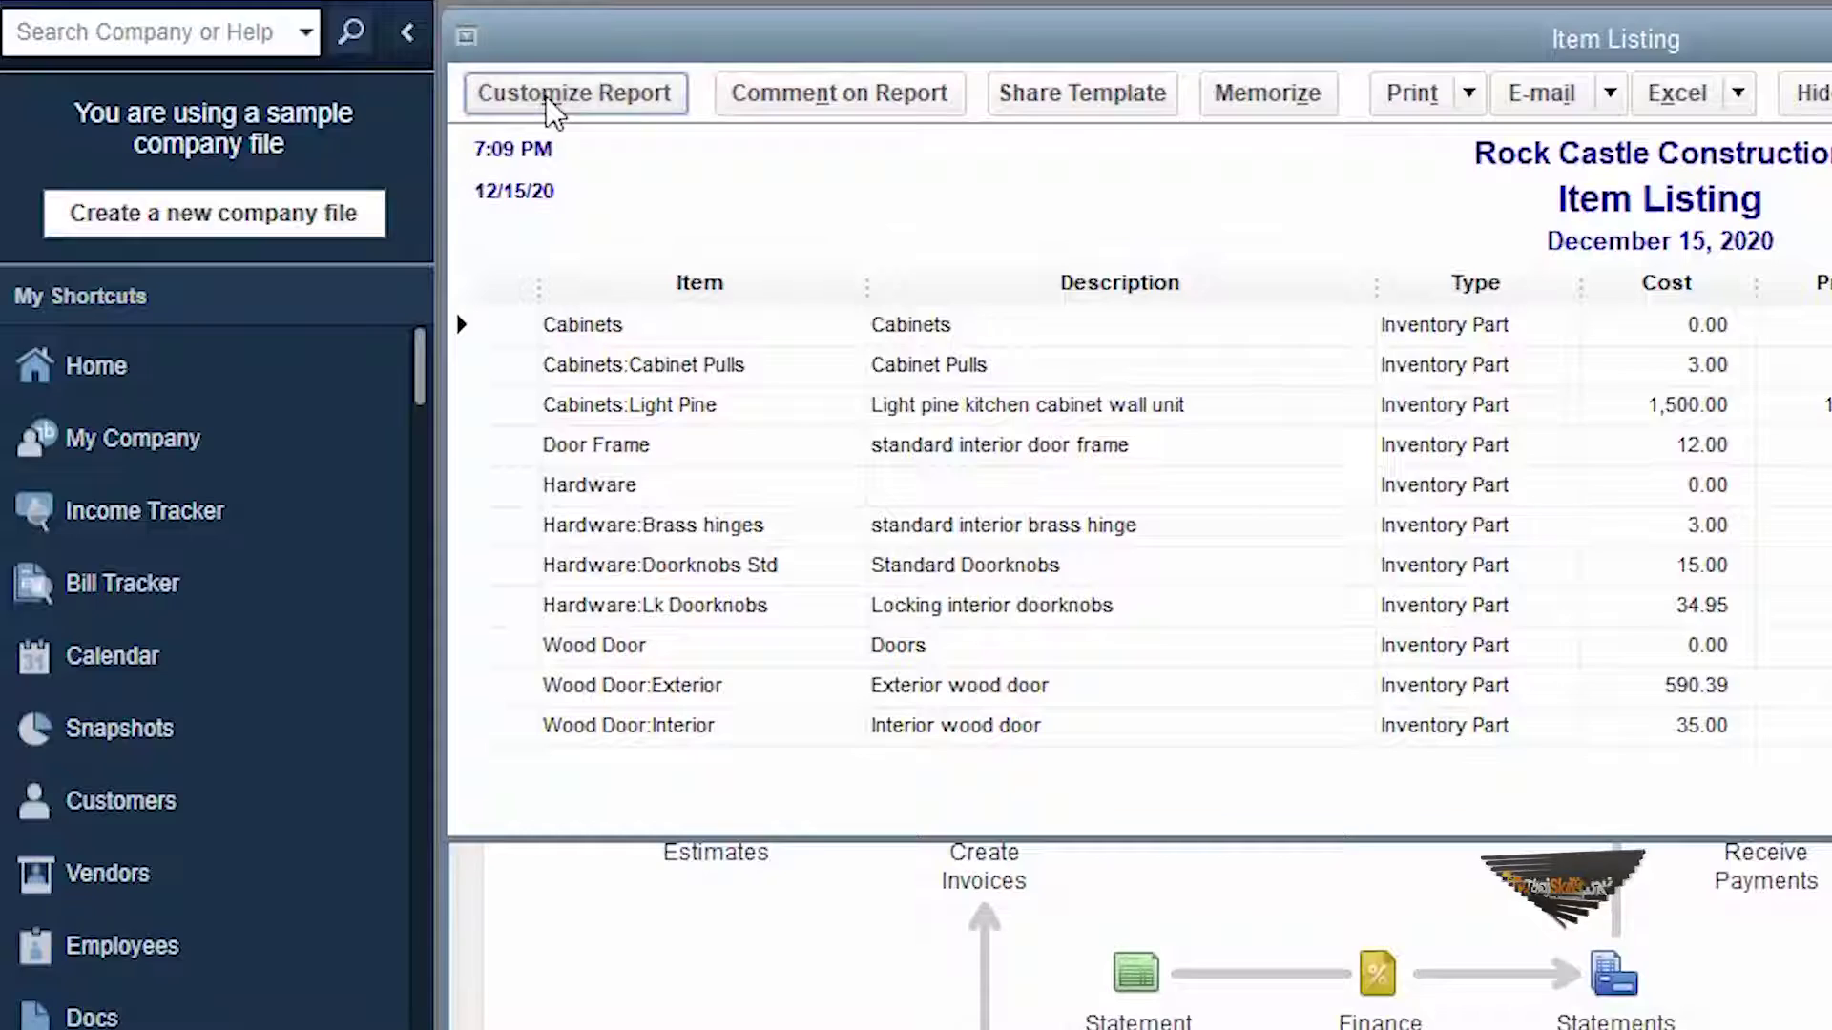
Step: Add a Location filter set to Warehouse 2 and apply it to the Item Listing report
left_click(549, 98)
left_click(1002, 470)
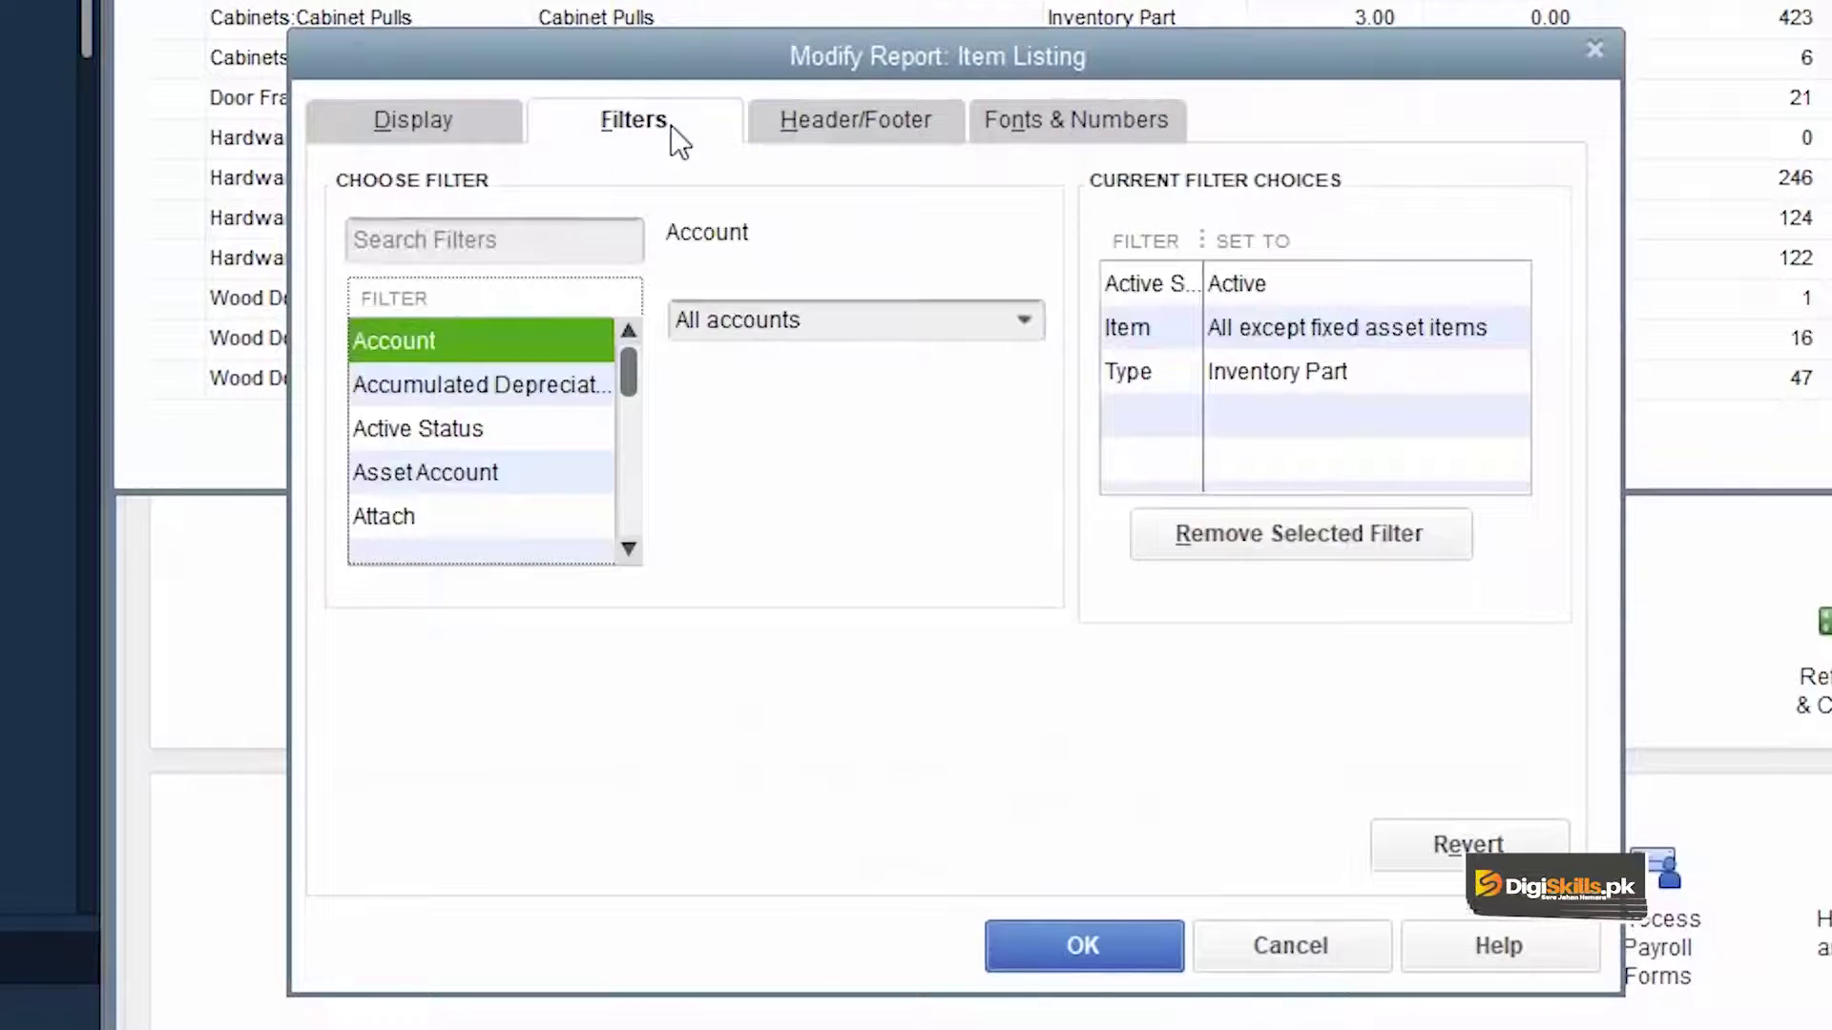
type("lo")
left_click(593, 381)
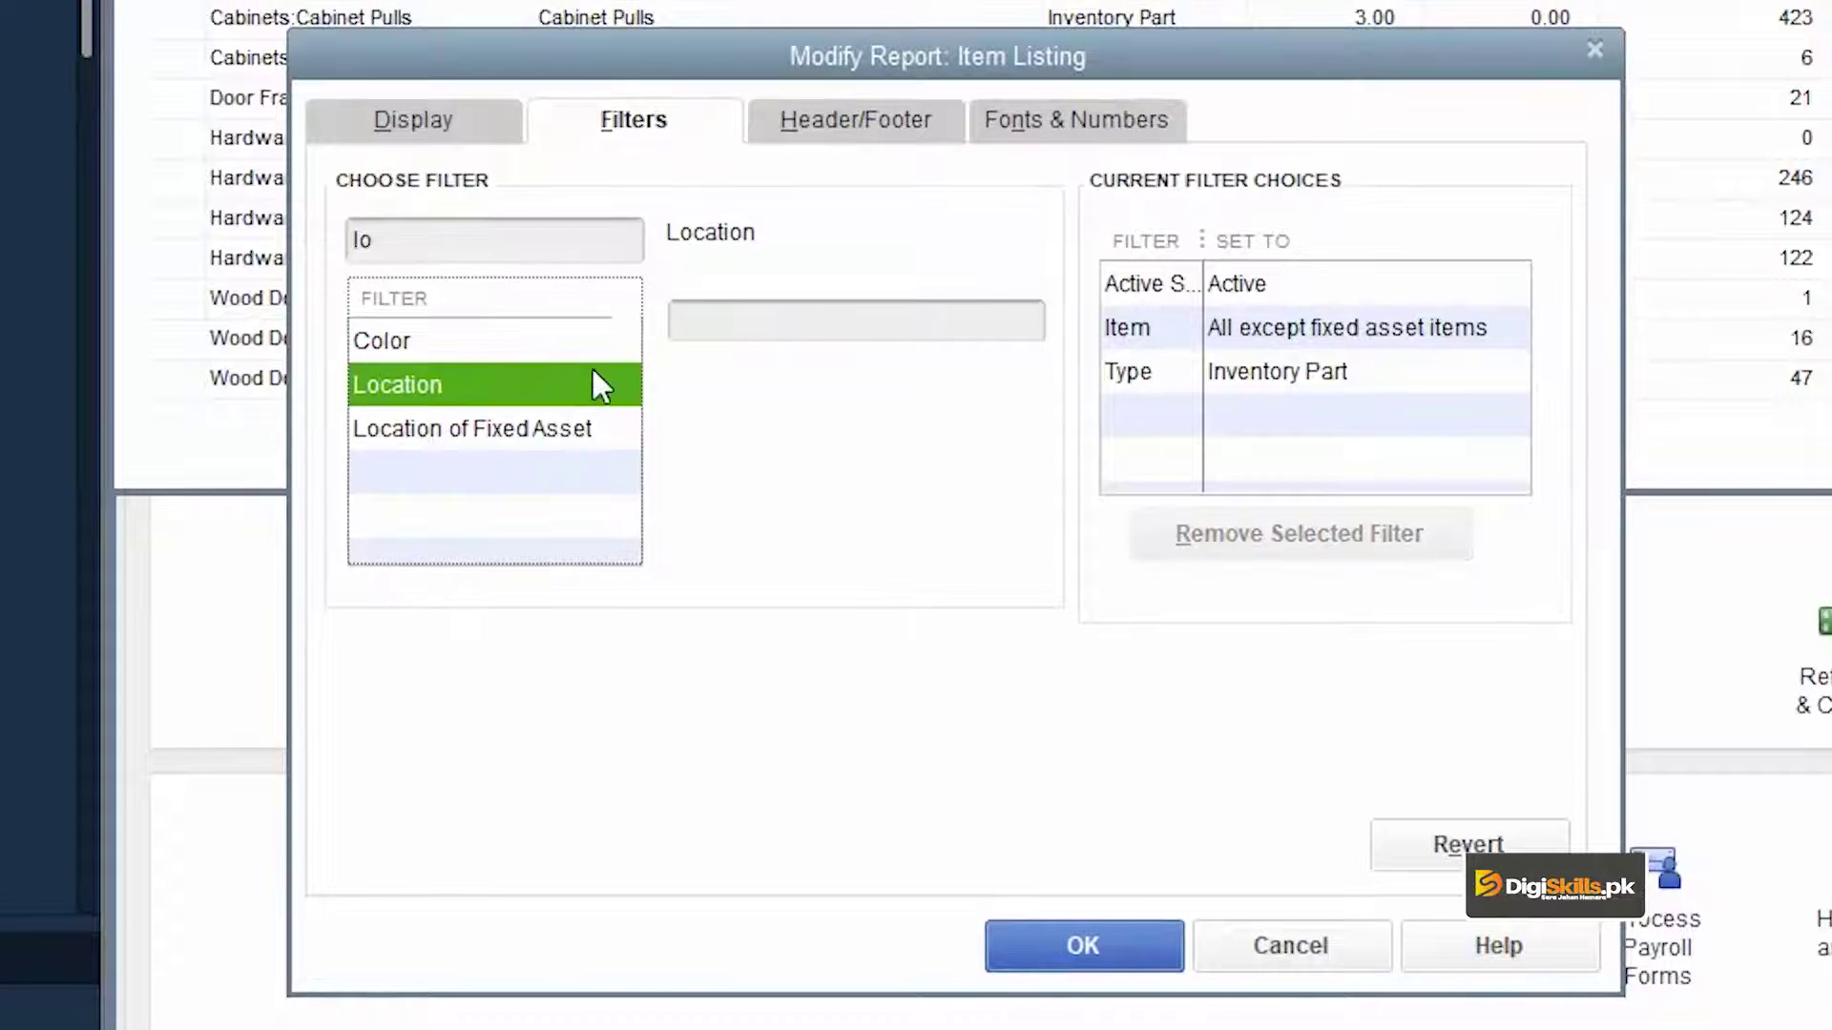
left_click(734, 318)
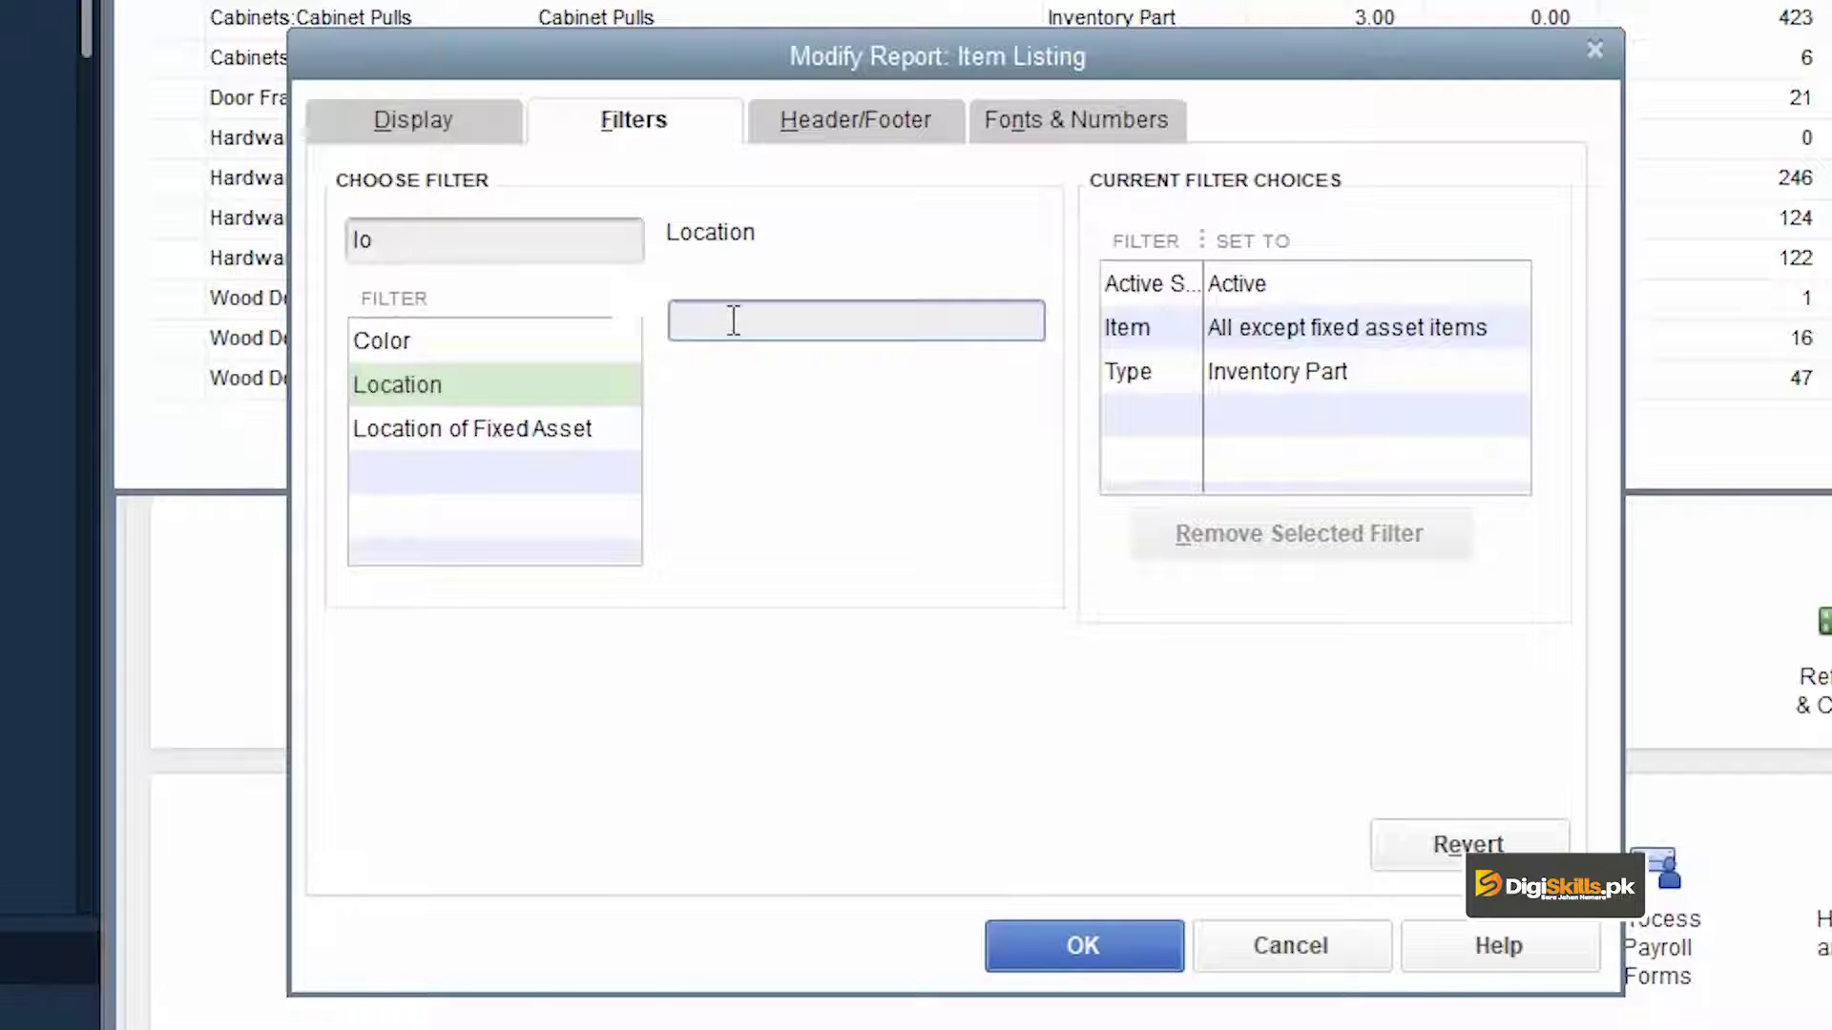
type("Warehouse 2")
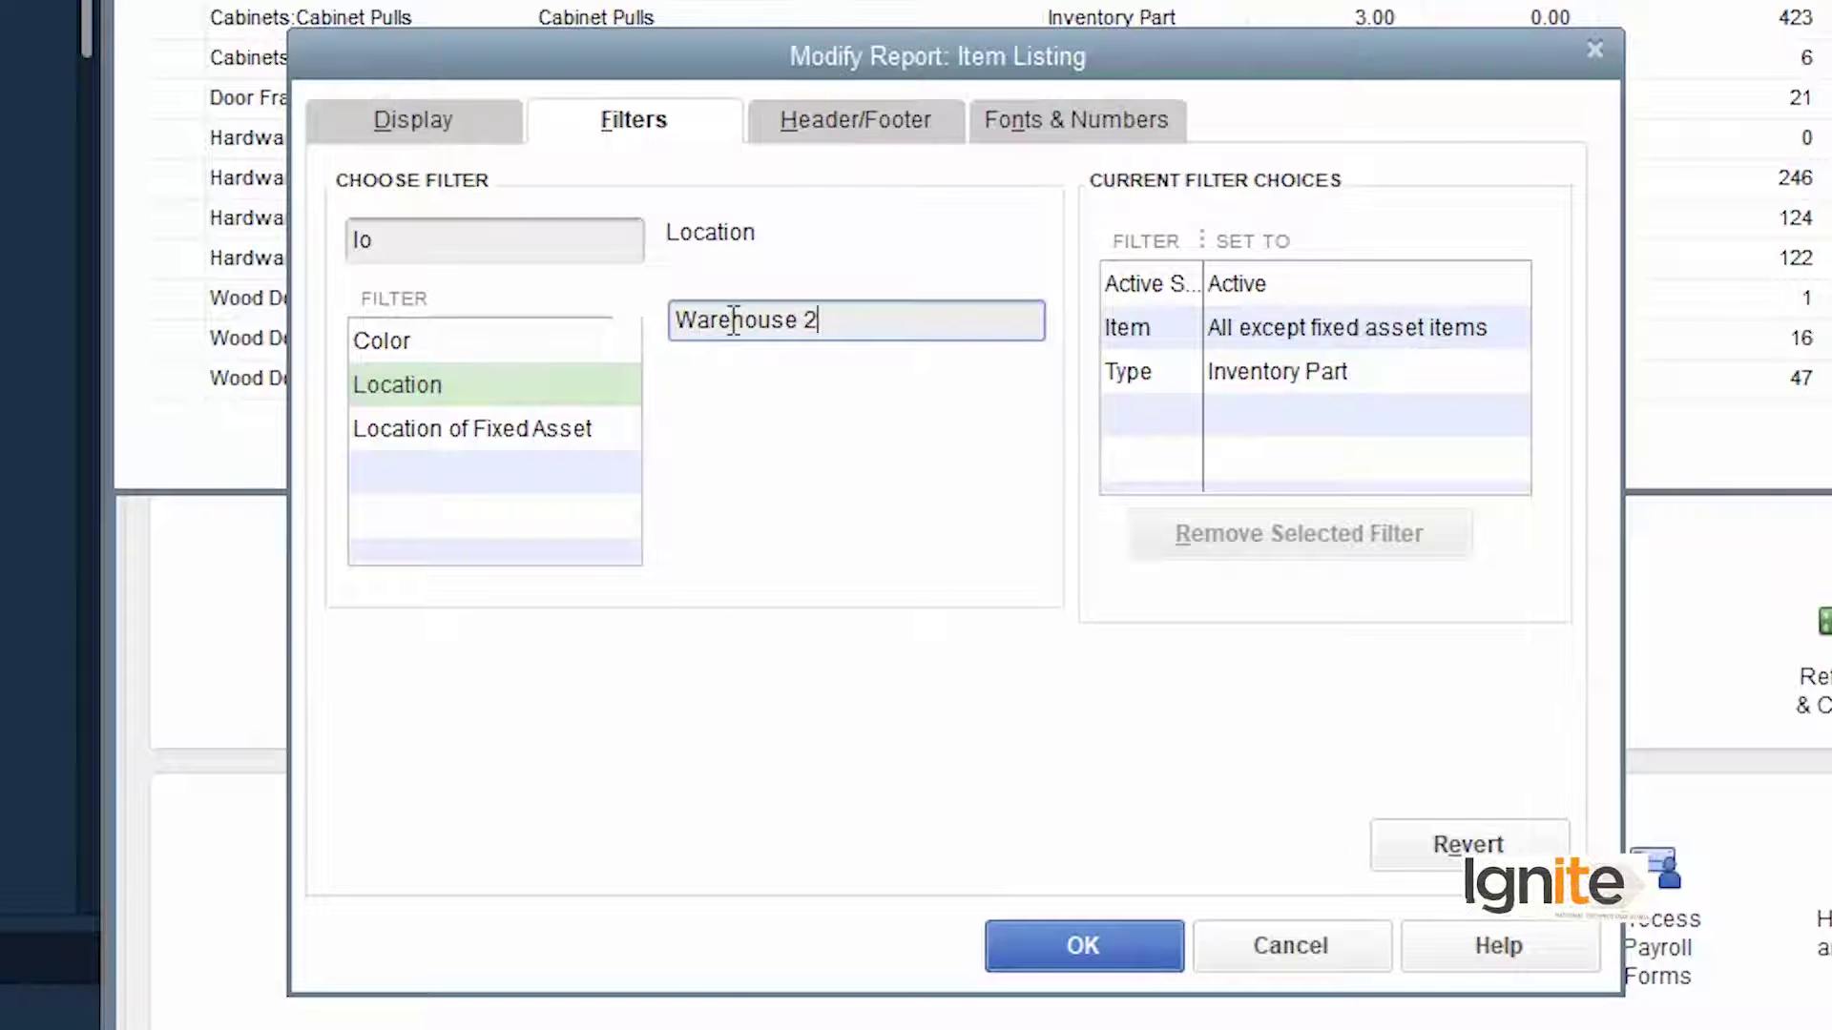
left_click(1084, 947)
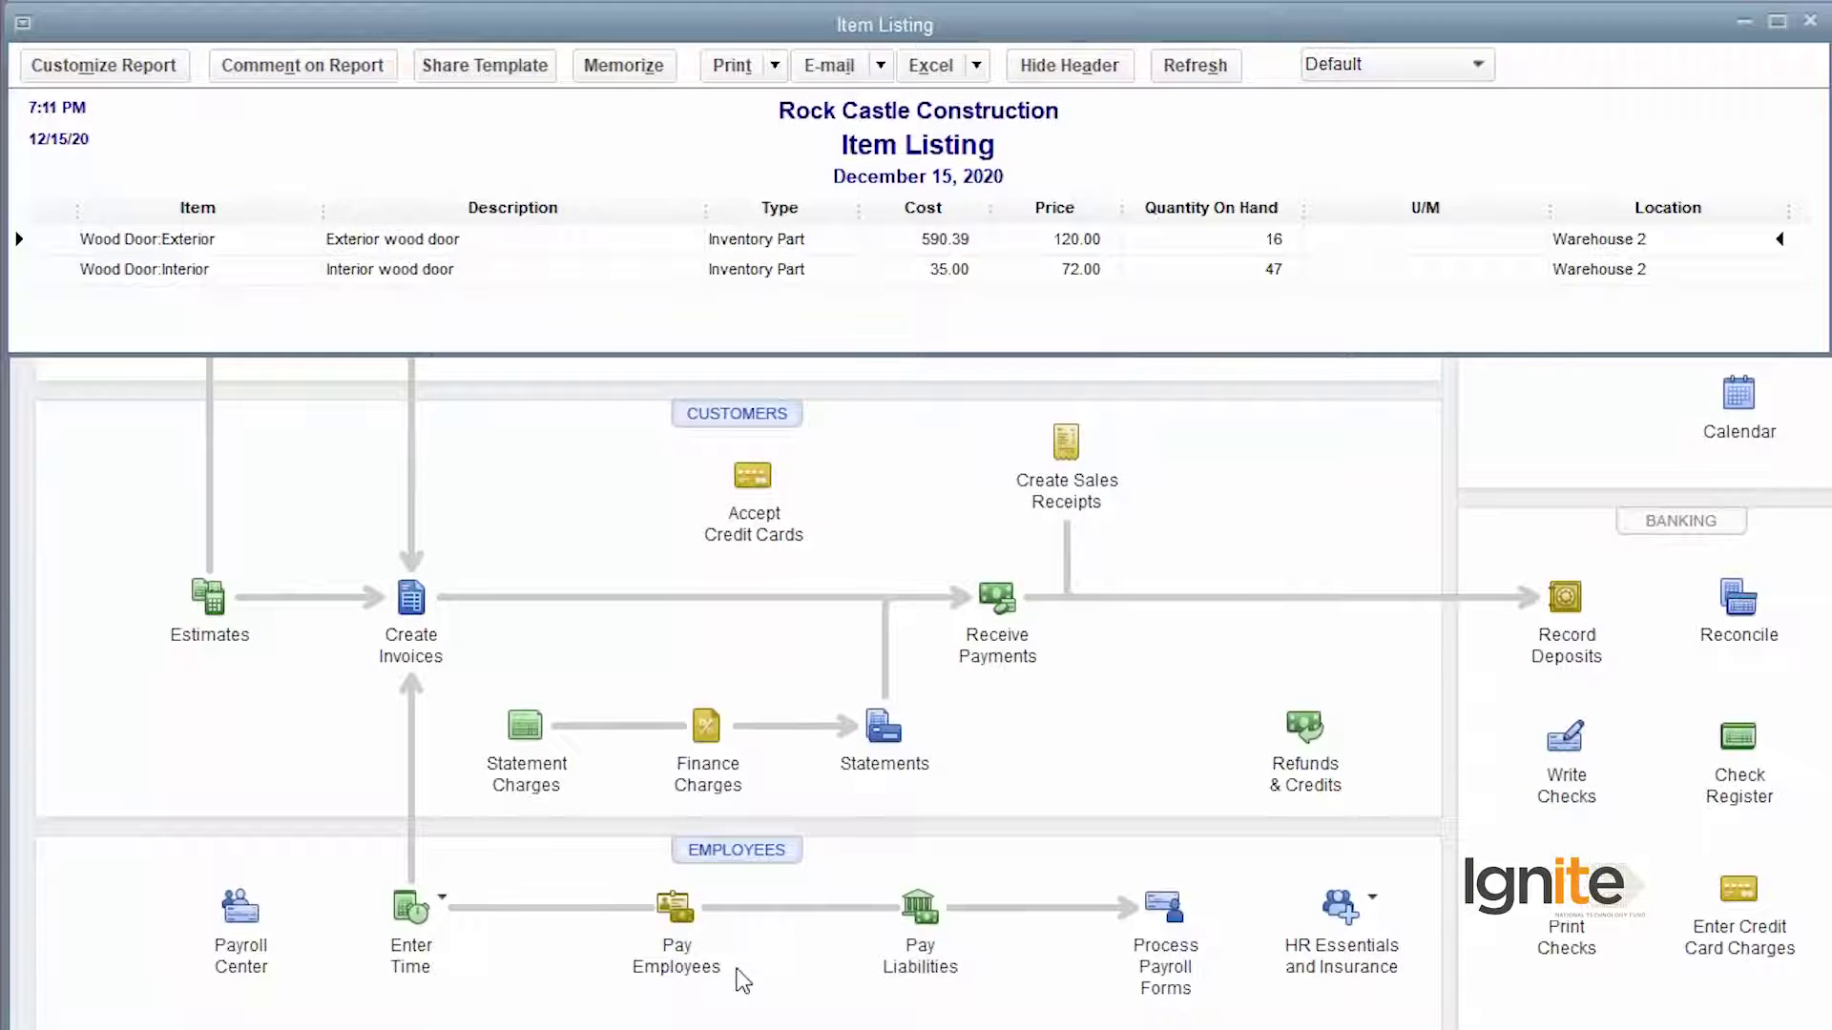